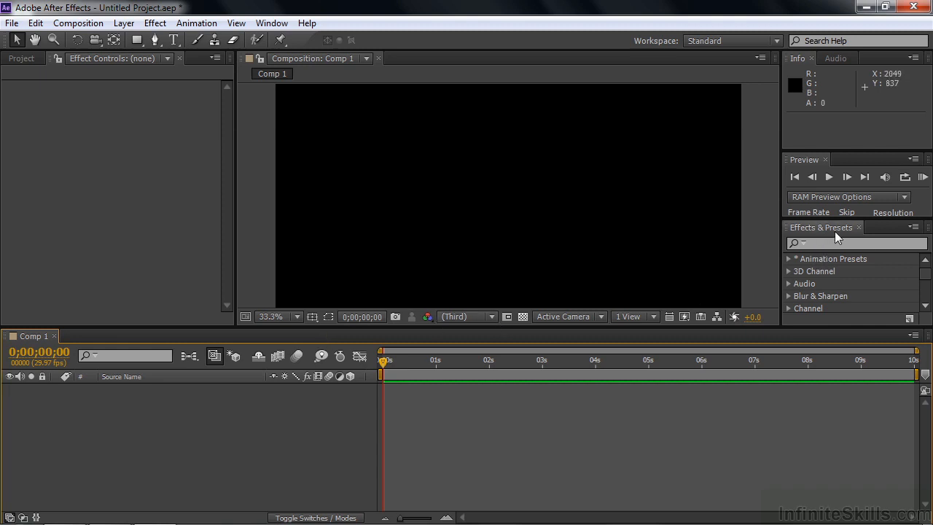
Browse the animation presets in Adobe Bridge and open the Shapes folder.
left_click(915, 227)
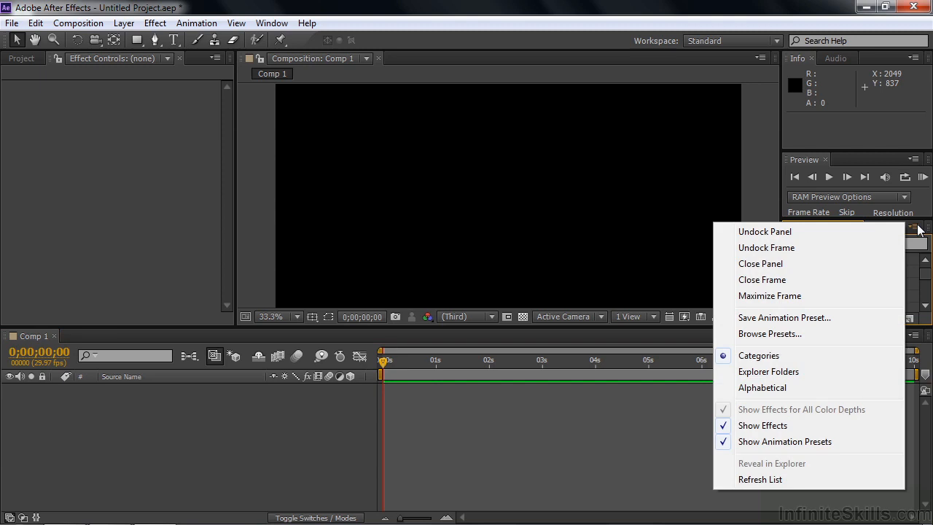
left_click(796, 341)
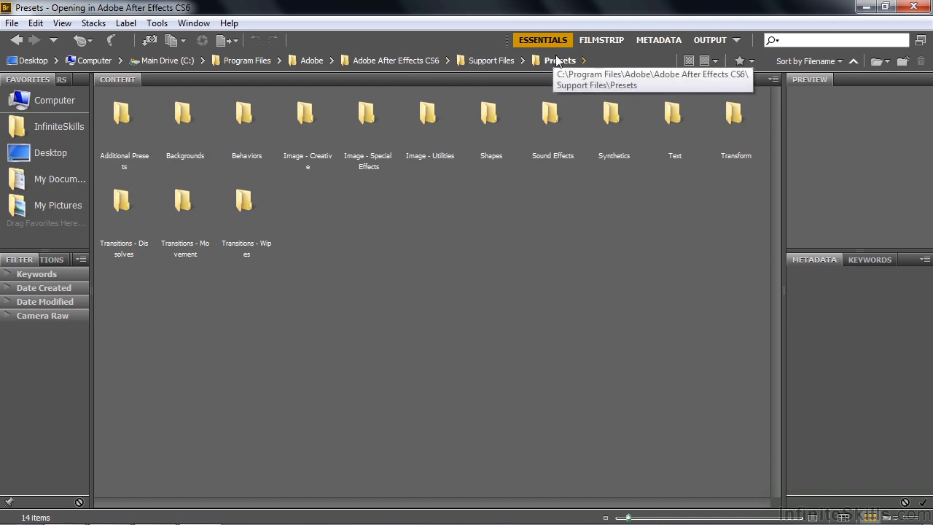
left_click(489, 115)
double_click(488, 116)
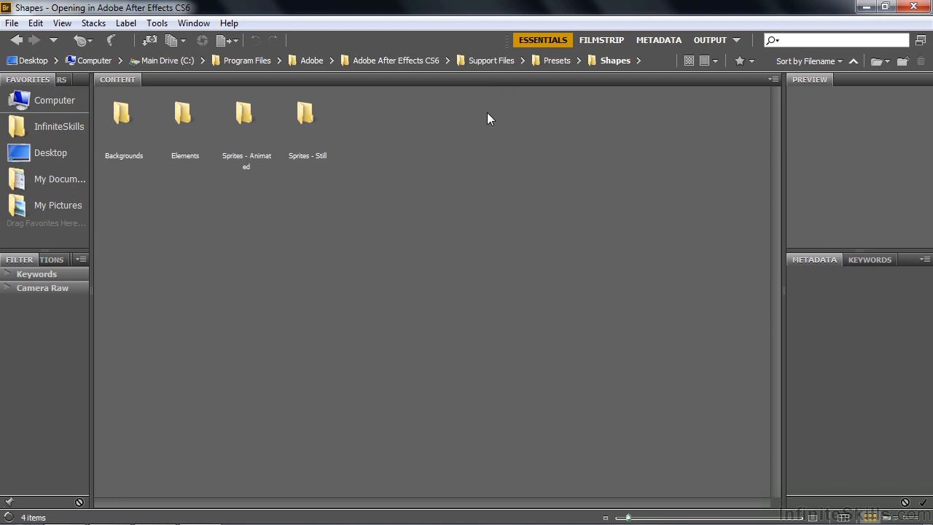
Open the Backgrounds folder of shape presets and preview Box Swarm.ffx.
left_click(120, 115)
double_click(120, 115)
left_click(118, 113)
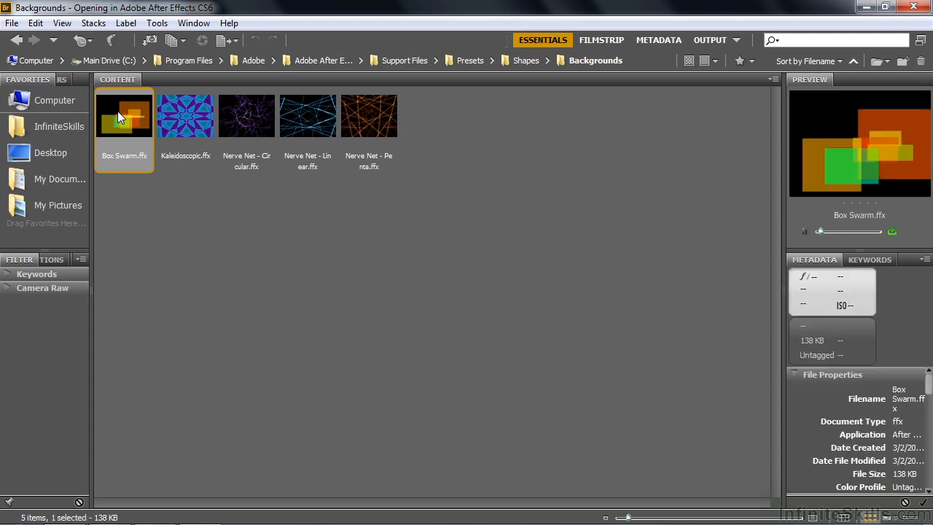
Go back to Shapes, open the Elements folder and preview Mod Boxes.ffx.
left_click(524, 60)
left_click(174, 119)
double_click(173, 119)
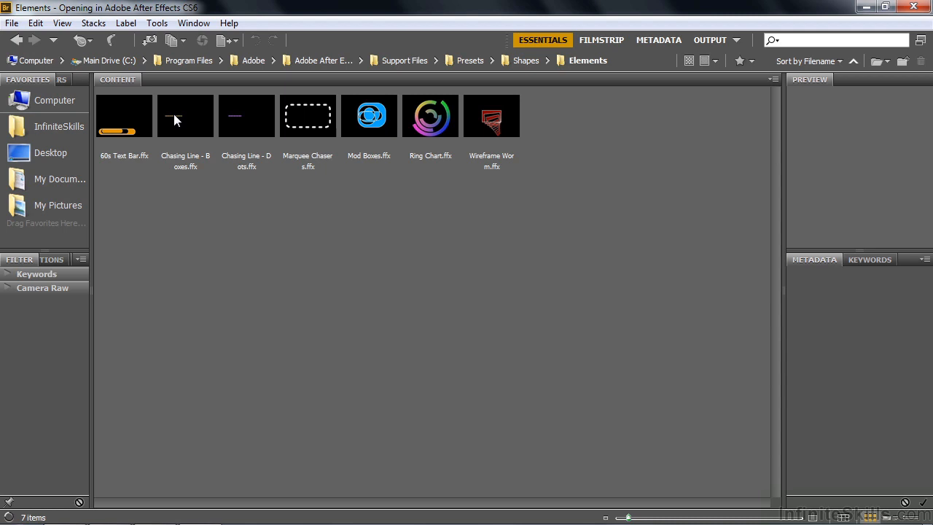
left_click(371, 123)
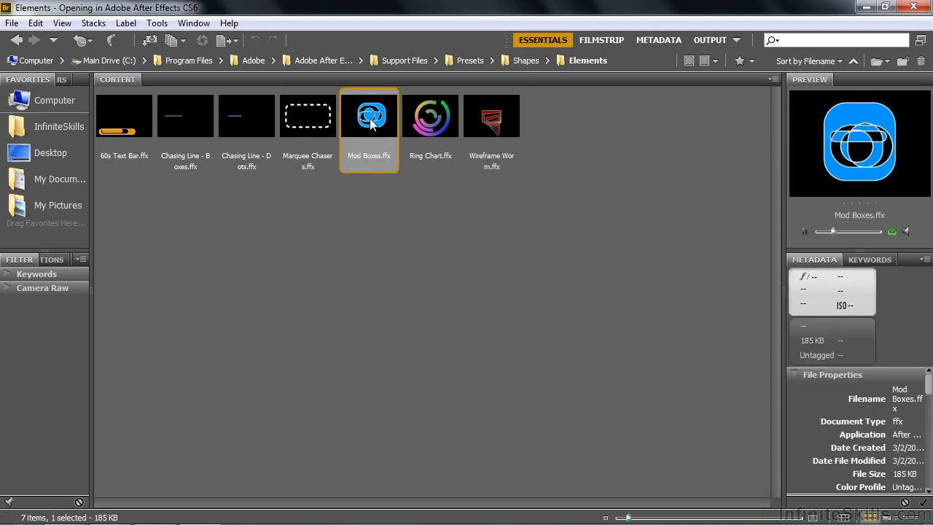
Open the Sprites - Animated folder and preview the Circular - cellular division and Alien Face - animated presets.
left_click(519, 61)
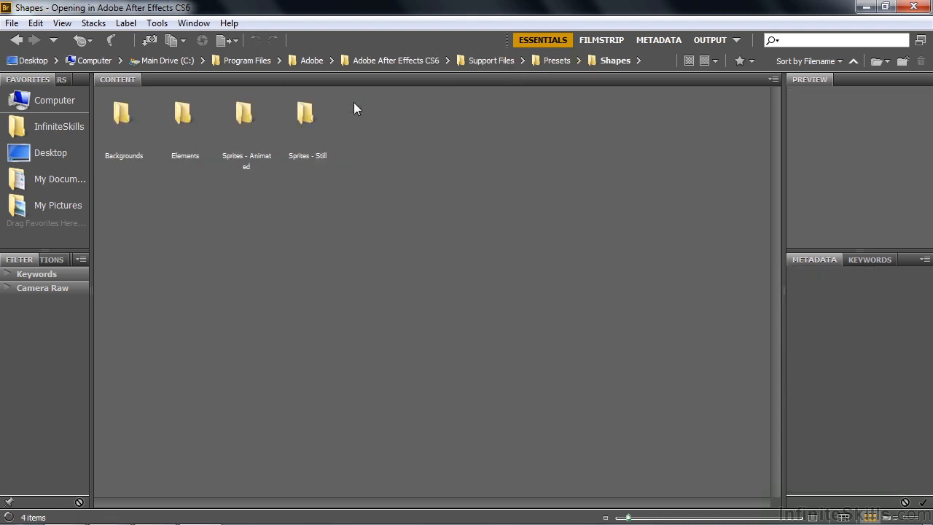
double_click(252, 116)
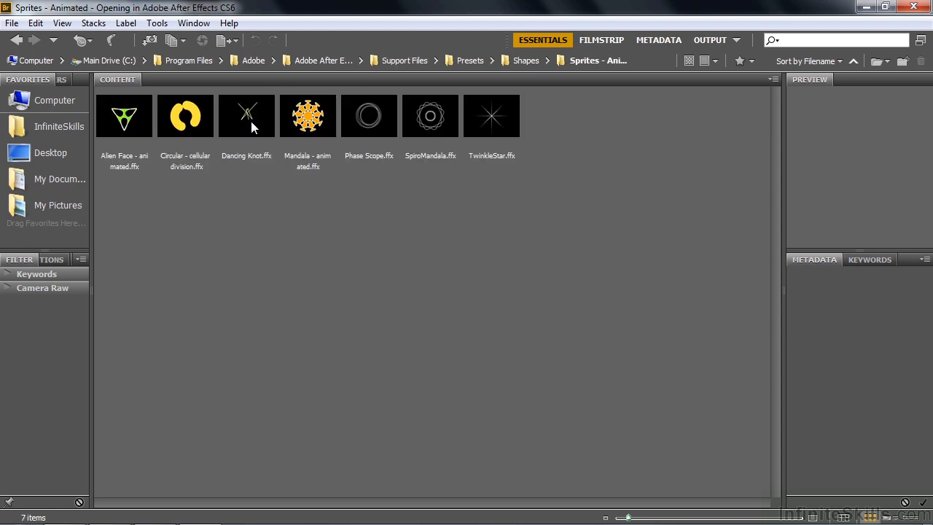
left_click(189, 124)
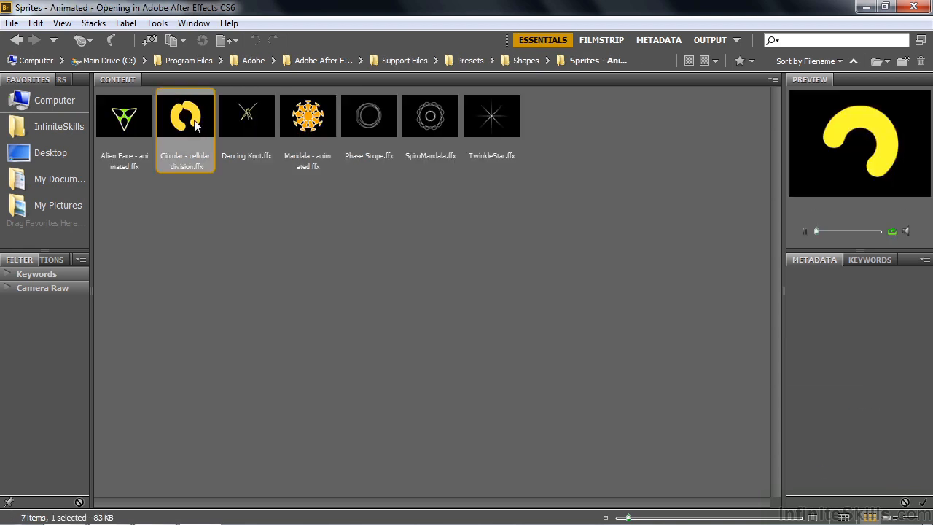
left_click(135, 118)
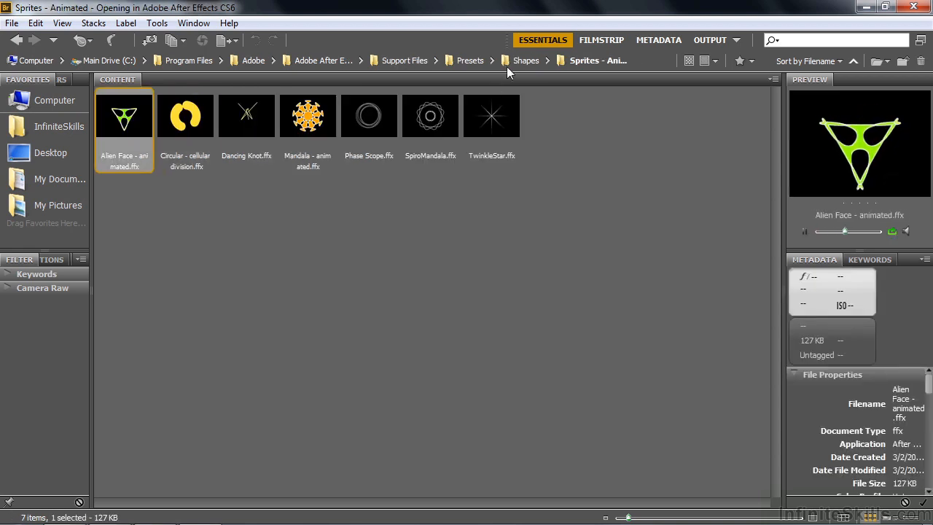
Apply the Mandala.ffx preset from the Sprites - Still folder to Comp 1 as a new shape layer, then deselect it.
left_click(528, 60)
double_click(317, 116)
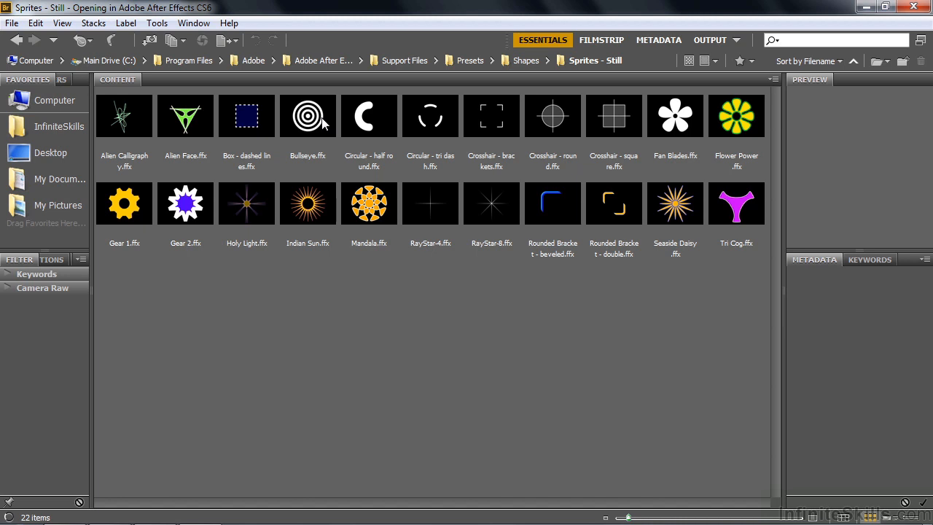
double_click(367, 210)
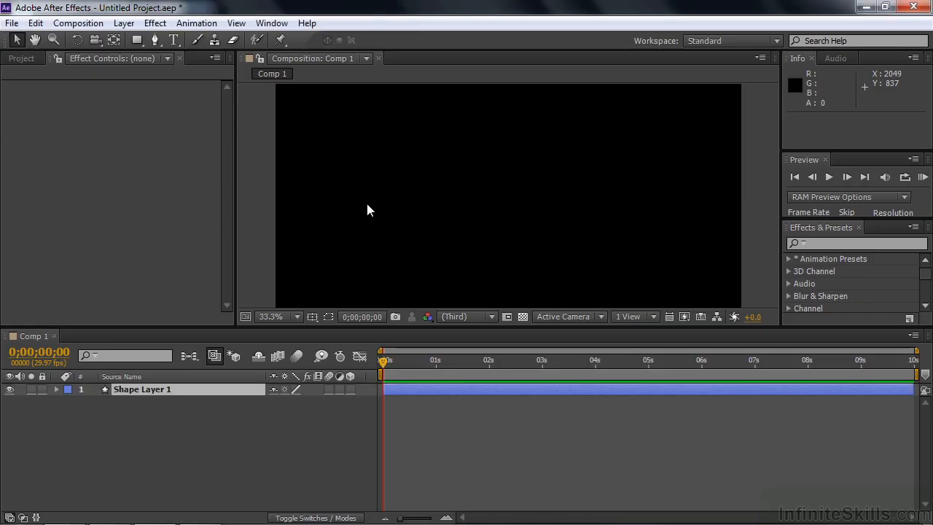
left_click(162, 412)
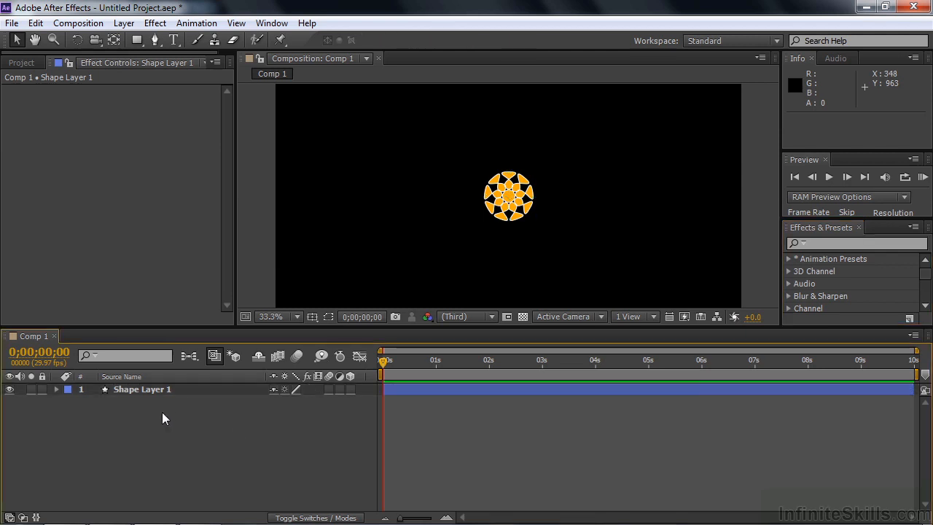
Return to Adobe Bridge and add the Indian Sun.ffx and Gear 1.ffx presets to Comp 1 as separate shape layers.
key("alt+Tab")
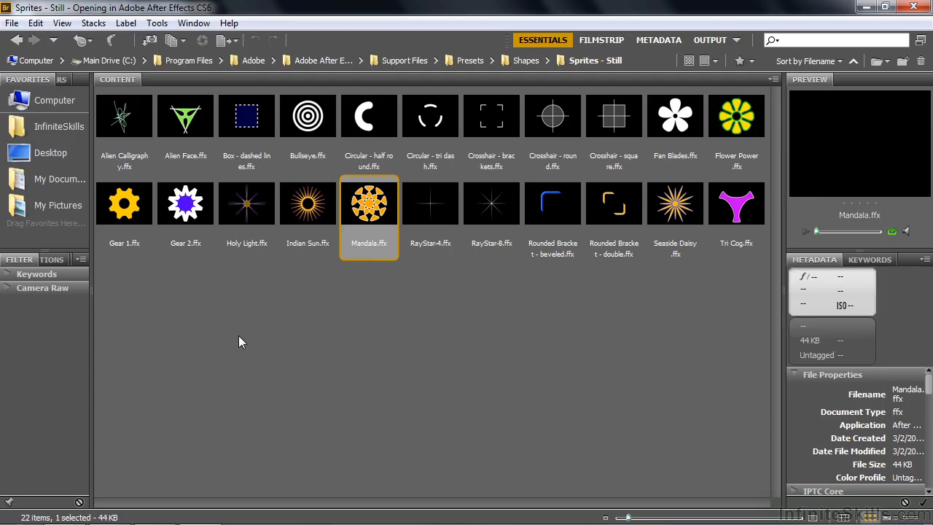
double_click(308, 204)
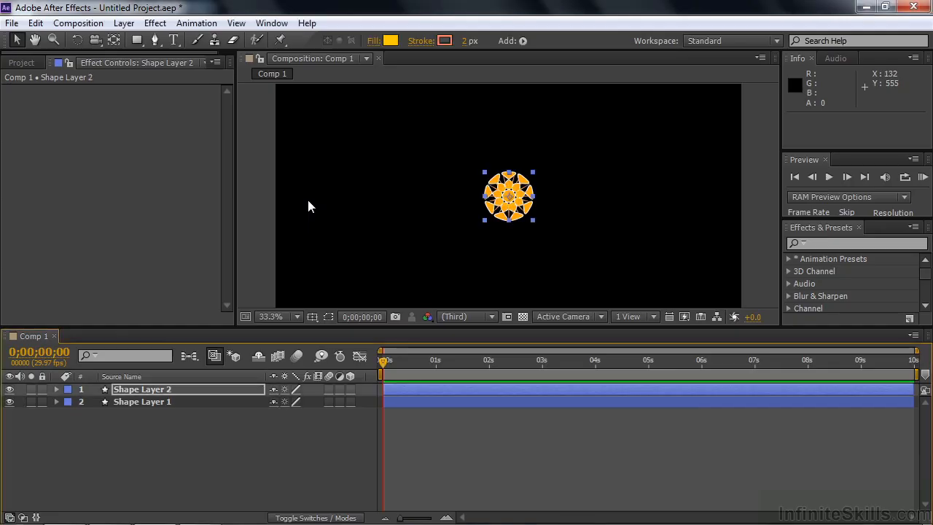
left_click(209, 438)
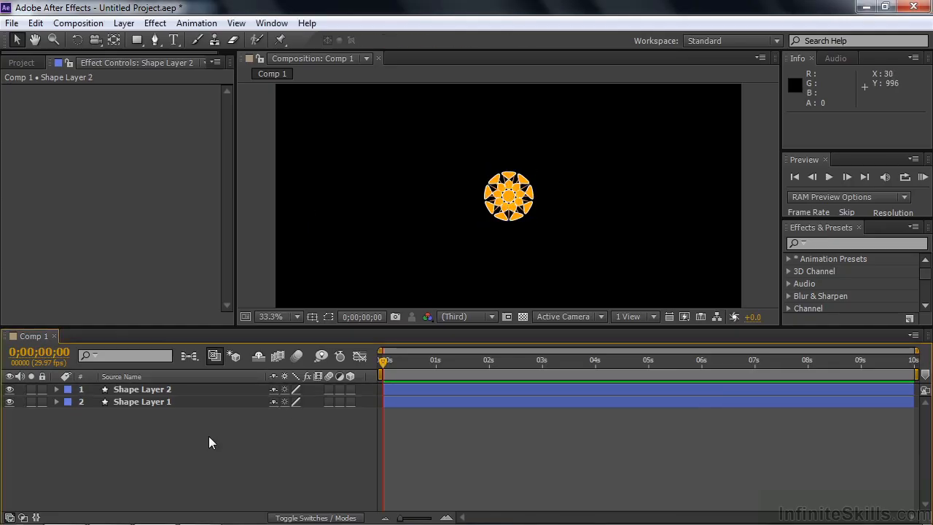
key("alt+Tab")
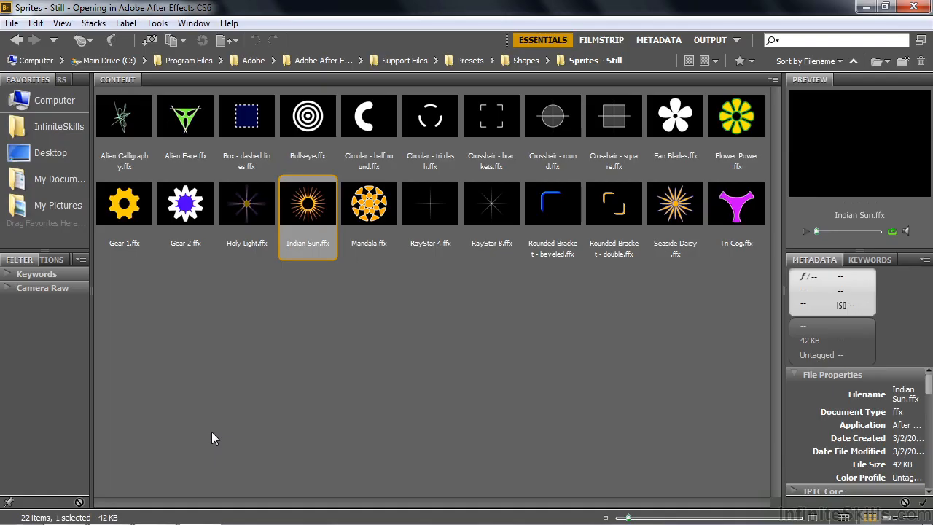
double_click(116, 206)
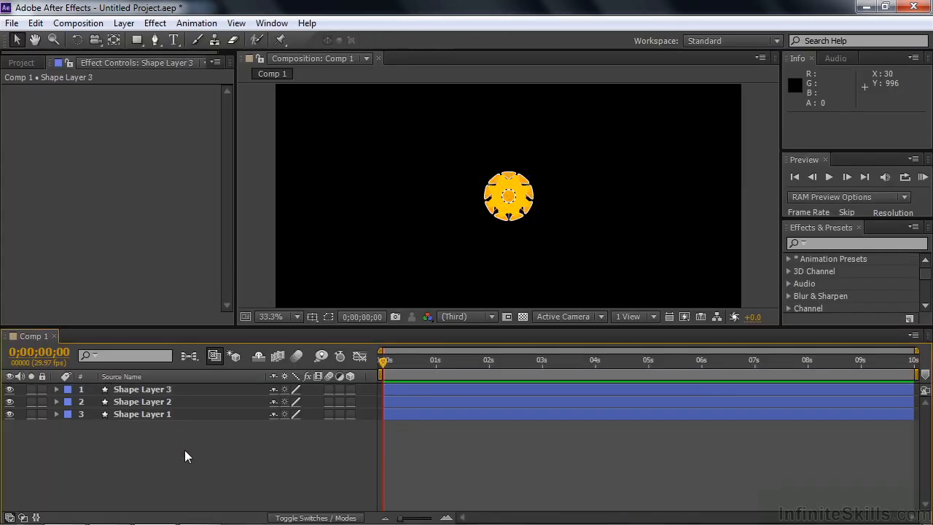
Hide Shape Layer 3 and Shape Layer 2, and scale the mandala on Shape Layer 1 up to about 406%.
left_click(10, 389)
left_click(10, 402)
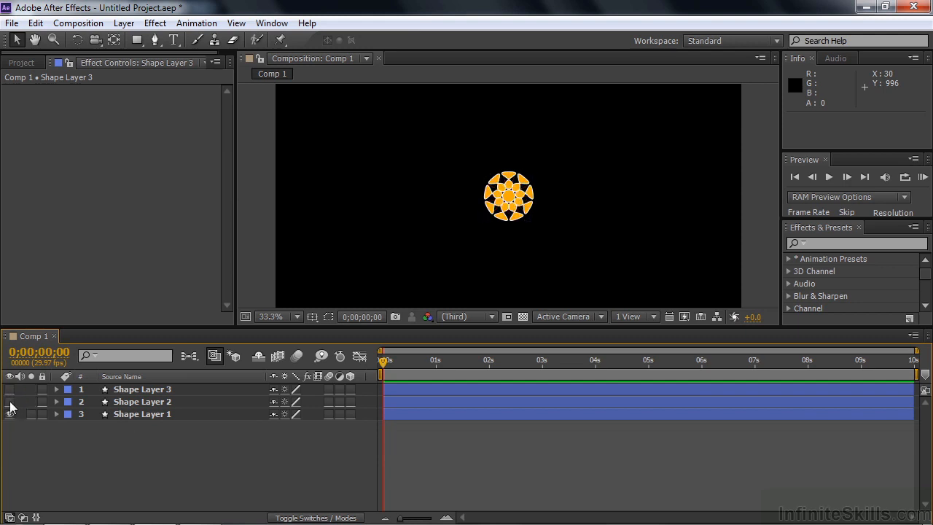
left_click(153, 414)
left_click_drag(535, 172, 646, 107)
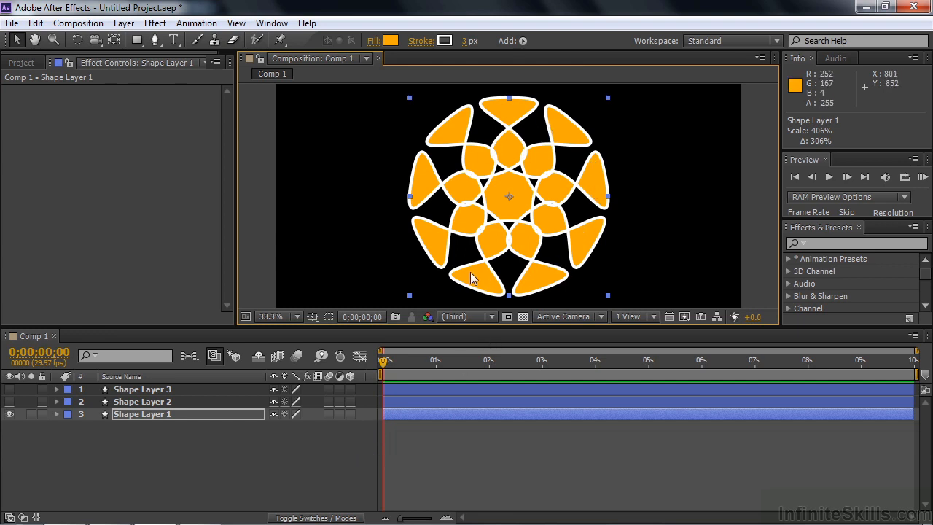
Set the Inner Roundness and Outer Roundness of Polystar 1 in Shape Layer 1 to 0%.
left_click(55, 413)
left_click(68, 426)
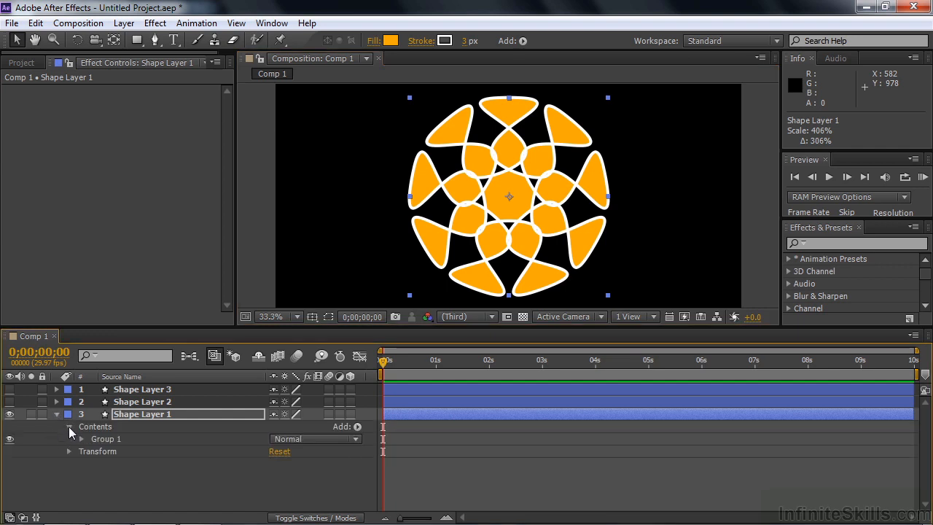
left_click(80, 438)
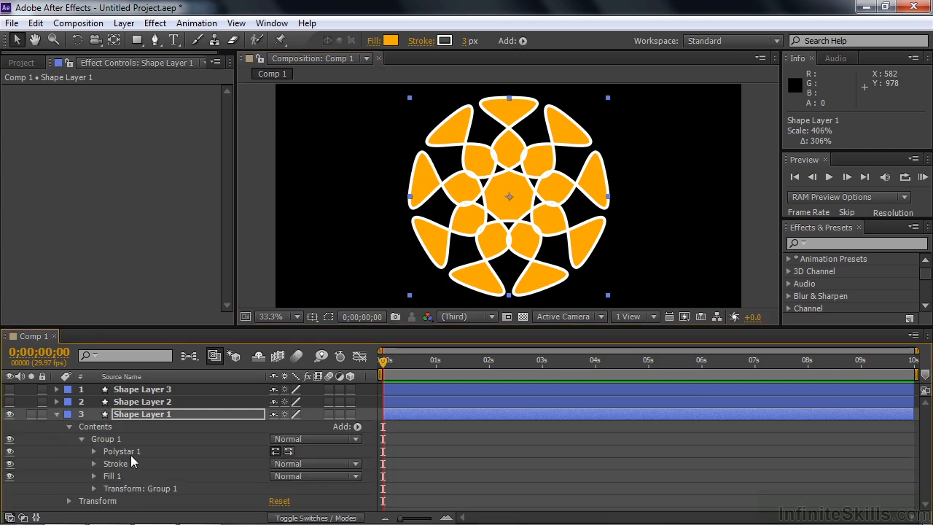
left_click(94, 451)
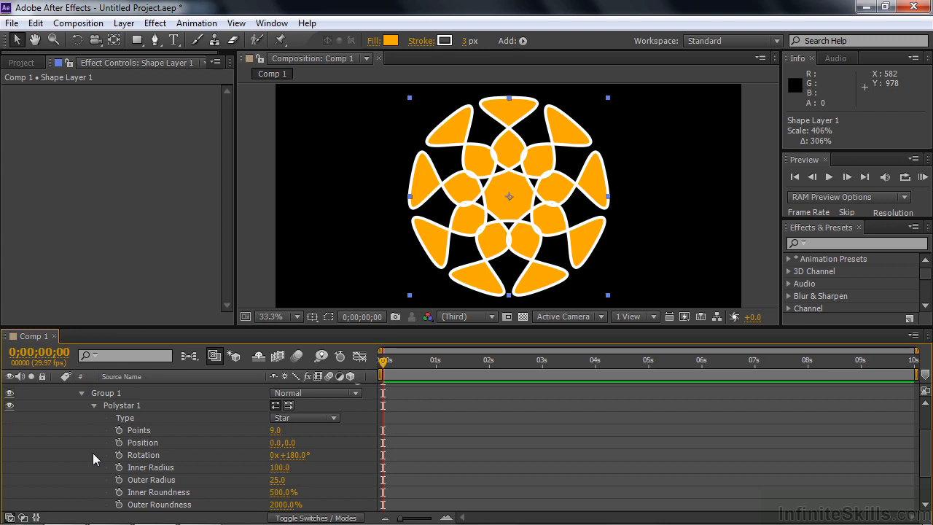
left_click(281, 492)
type("0")
left_click(279, 504)
type("0")
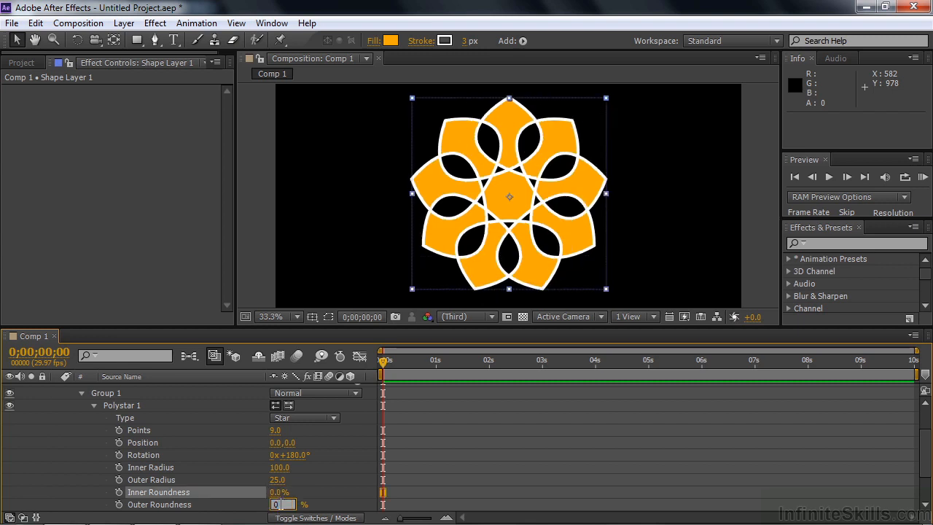
left_click(250, 504)
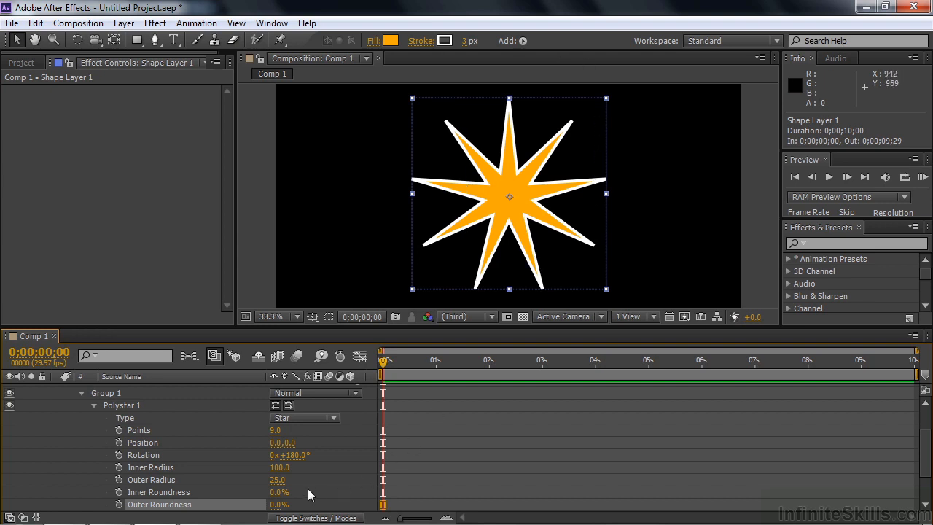
Restore Polystar 1's Outer Roundness to 2000% and Inner Roundness to 500%, and collapse Shape Layer 1.
left_click(279, 504)
type("2000")
key("Tab")
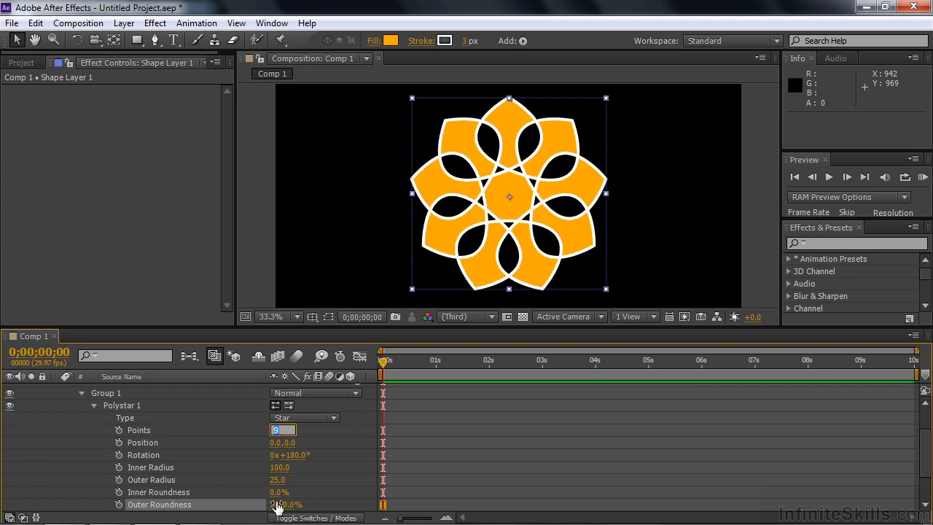
left_click(277, 492)
type("500")
key("Return")
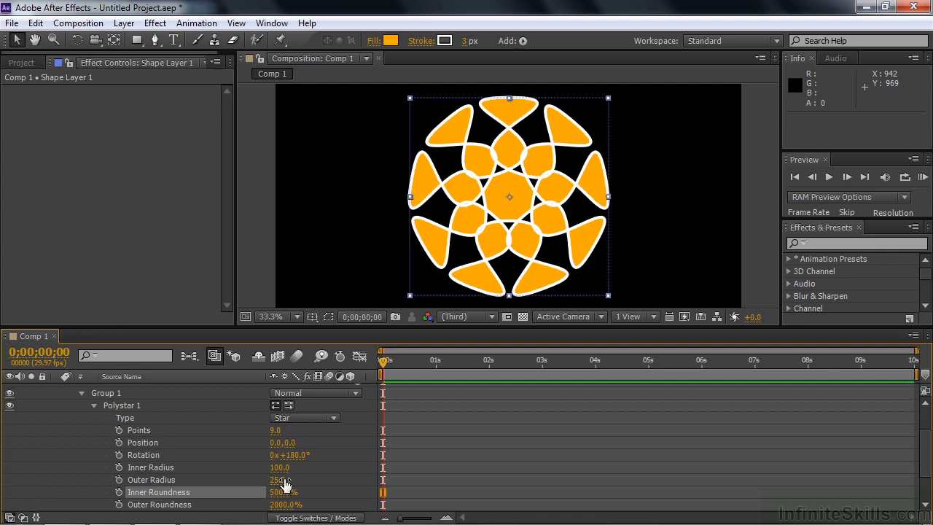
left_click(82, 392)
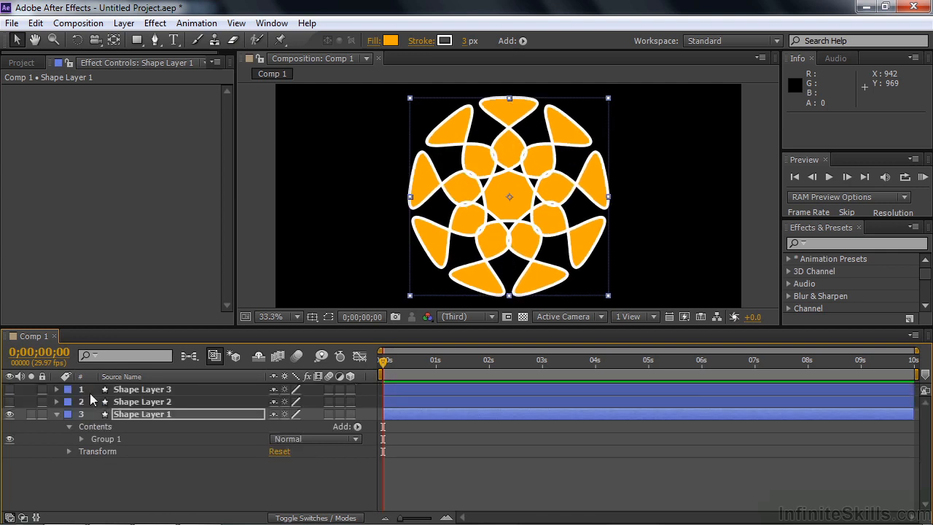
left_click(57, 414)
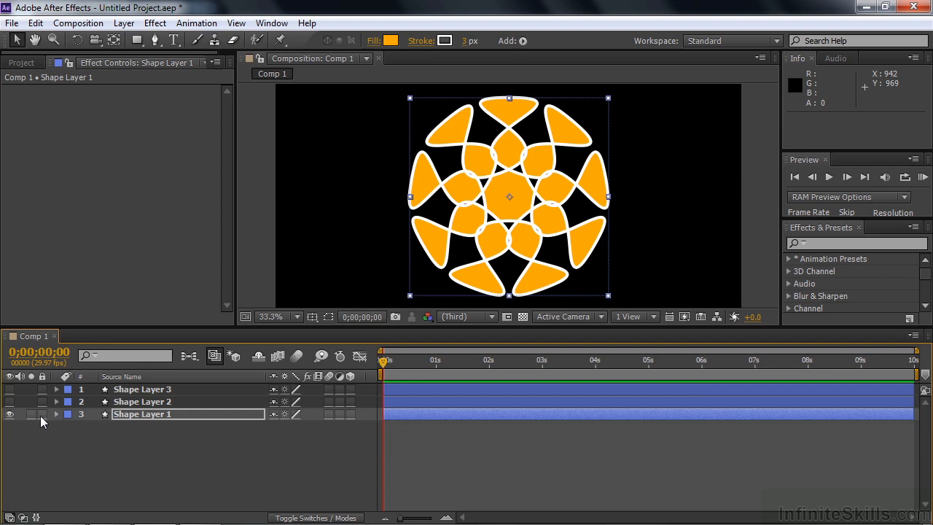
Hide Shape Layer 1, show Shape Layer 2, and scale its sun shape up to about 433%.
left_click(10, 414)
left_click(8, 403)
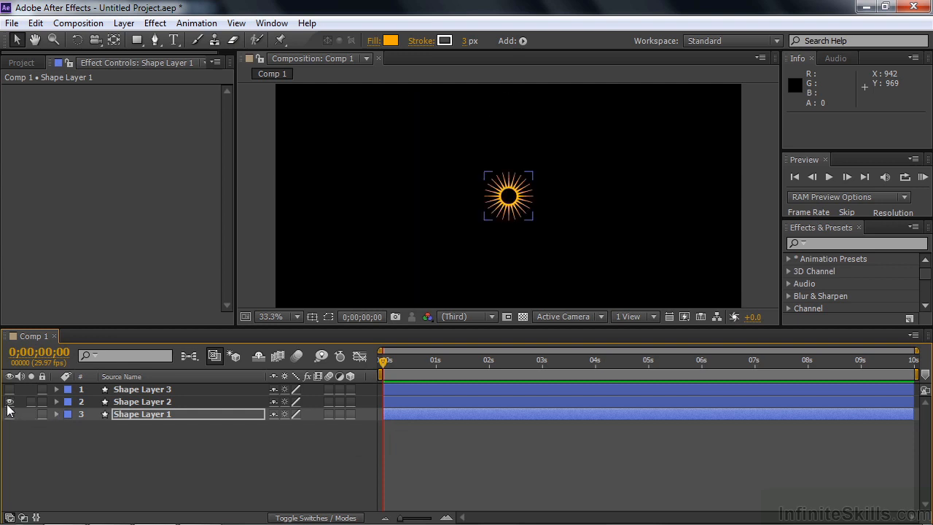
left_click(129, 401)
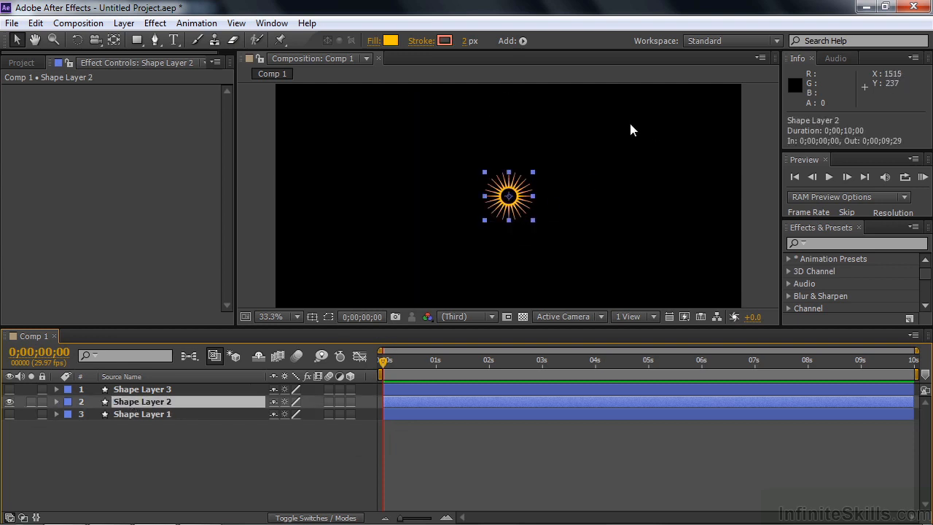
left_click_drag(533, 172, 625, 112)
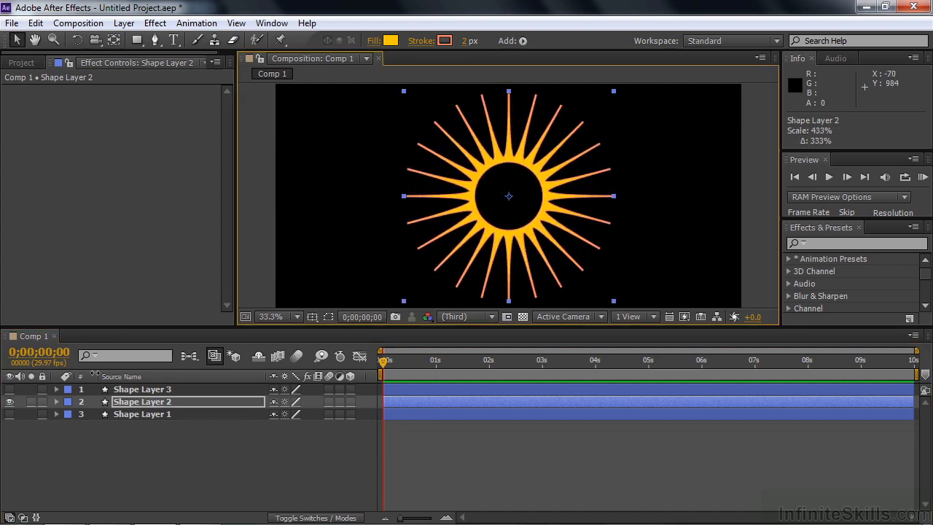
Expand Shape Layer 2 down to Group 1 to examine the elements that build the sun shape.
left_click(57, 402)
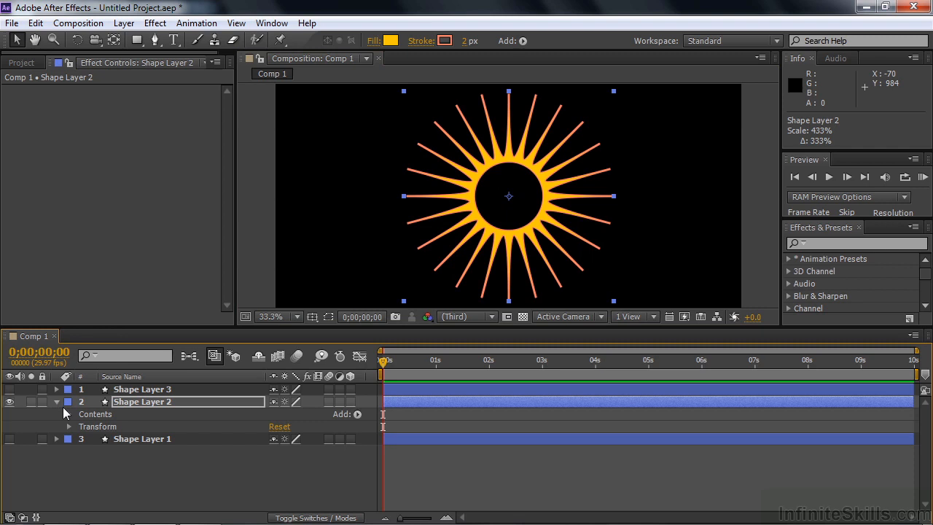
left_click(69, 413)
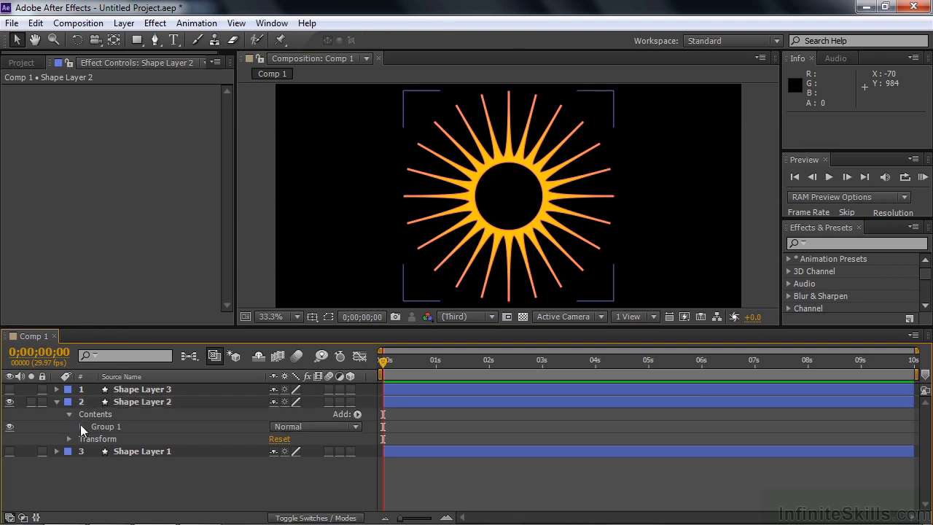
left_click(81, 426)
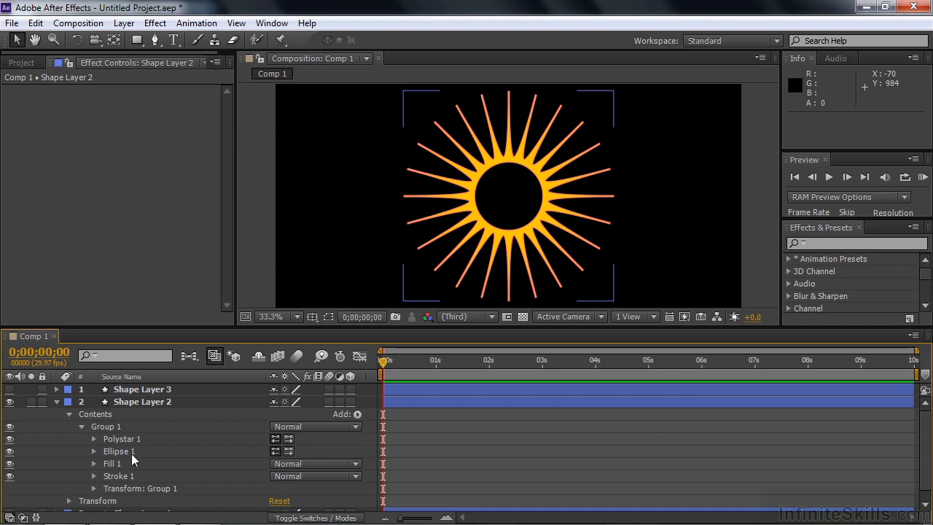
Hide Ellipse 1 in Shape Layer 2 and lower Polystar 1's Inner Roundness to 197%.
left_click(10, 451)
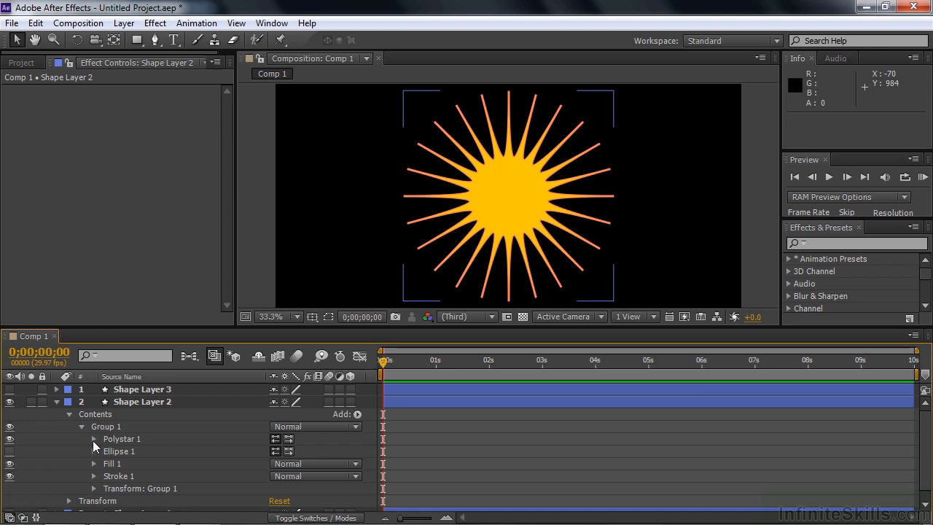
left_click(93, 440)
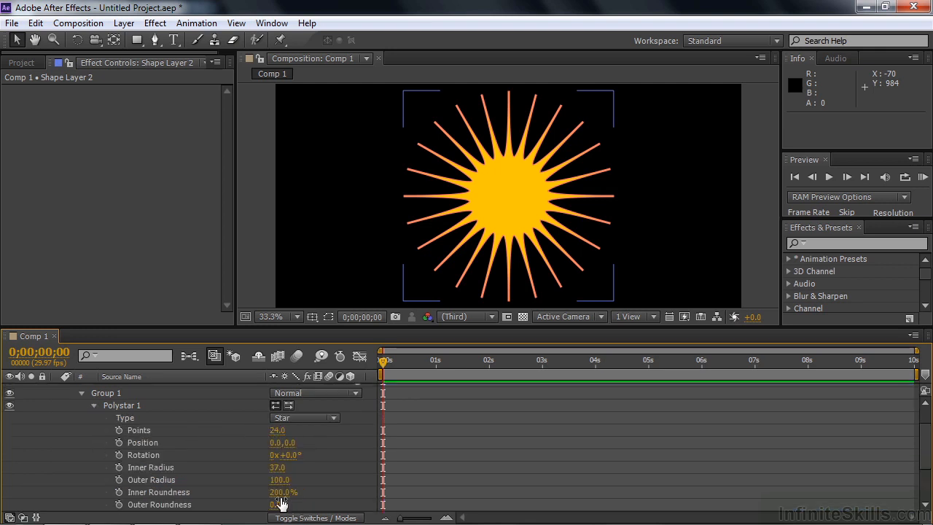
mouse_move(279, 492)
left_mouse_down()
mouse_move(217, 492)
mouse_move(293, 493)
mouse_move(264, 492)
mouse_move(276, 505)
mouse_move(290, 503)
mouse_move(279, 501)
left_mouse_up()
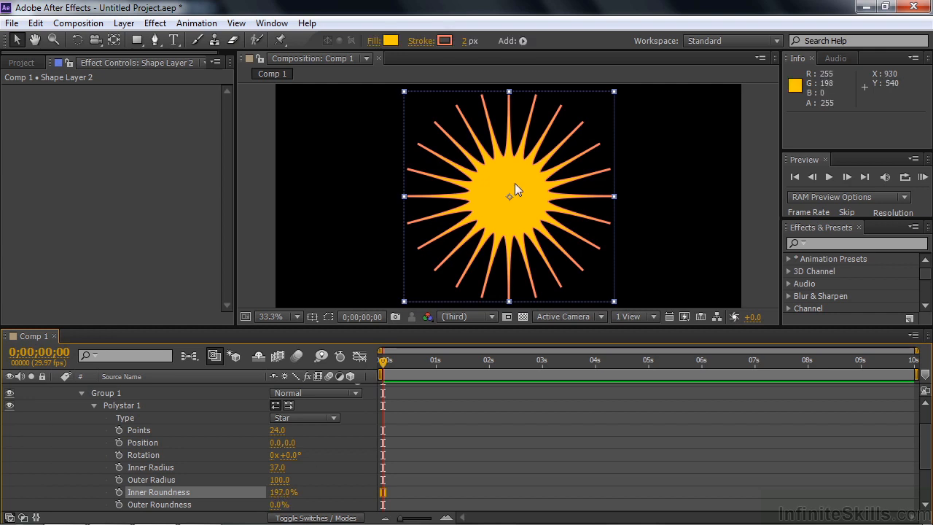
left_click(94, 405)
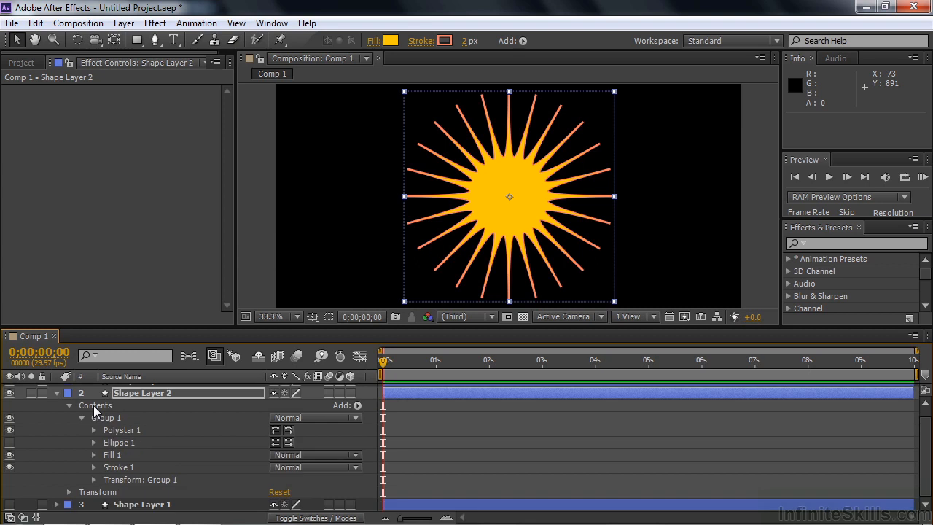
Show Ellipse 1 on its own by hiding Polystar 1, and turn Polystar 1 back on.
left_click(9, 431)
left_click(8, 443)
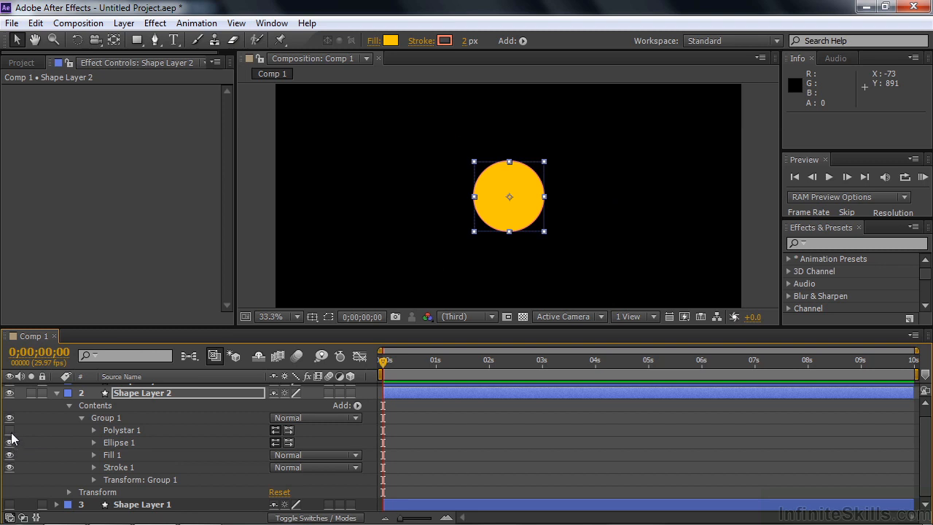
left_click(9, 431)
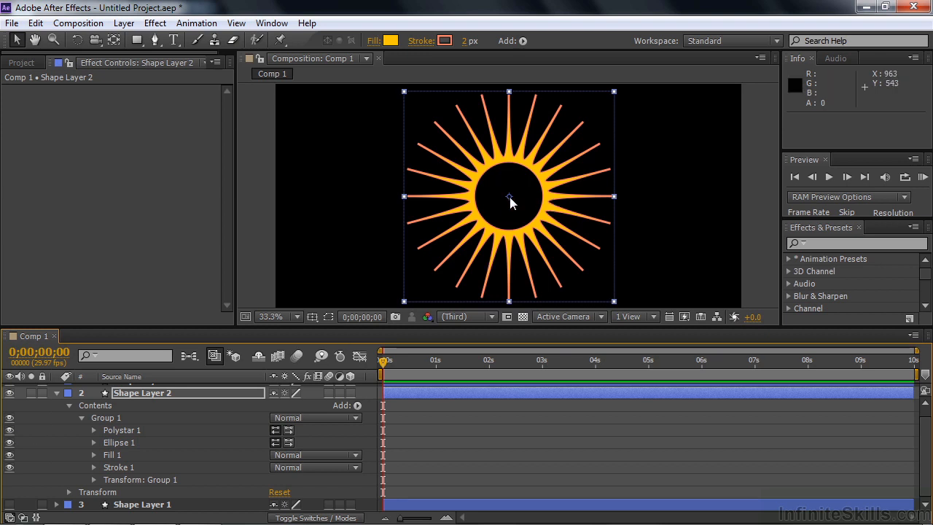
Try the Non-Zero Winding fill rule on Shape Layer 2's Fill 1, and return it to Even-Odd.
left_click(94, 454)
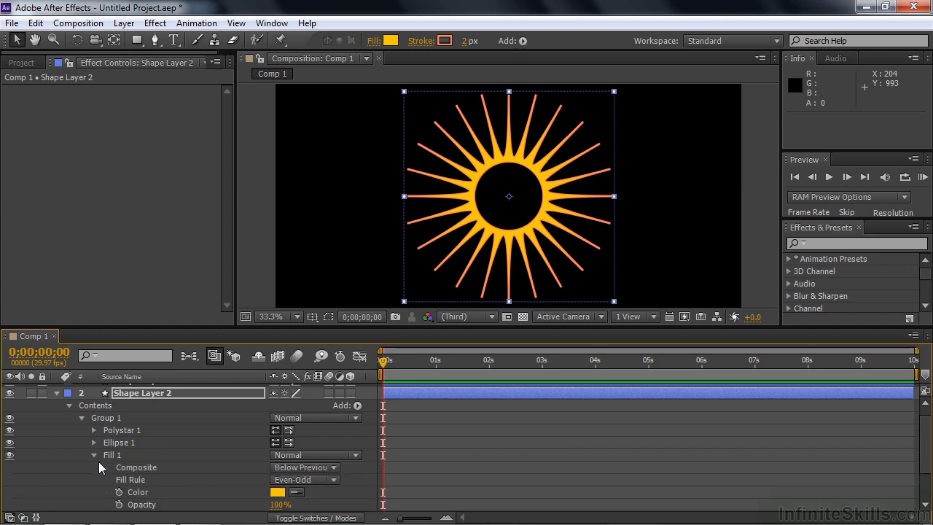
left_click(329, 481)
left_click(330, 496)
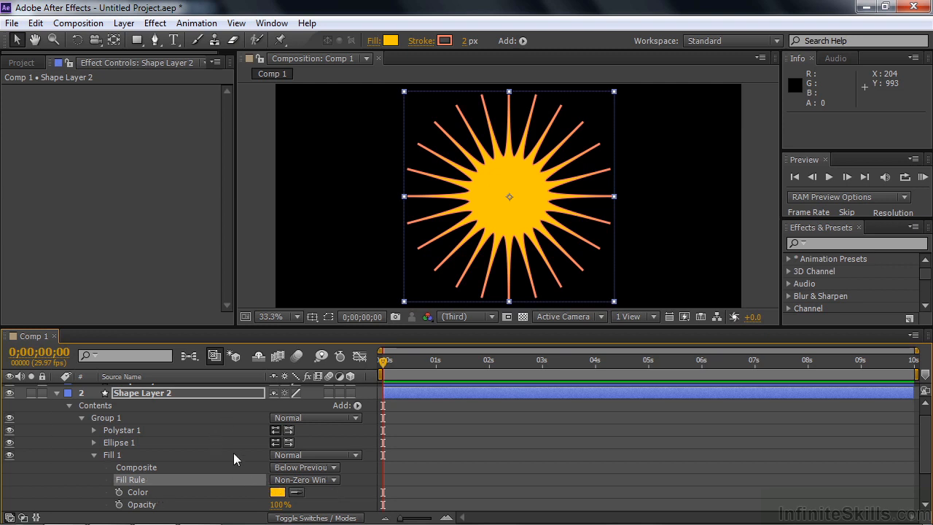
left_click(303, 480)
left_click(329, 510)
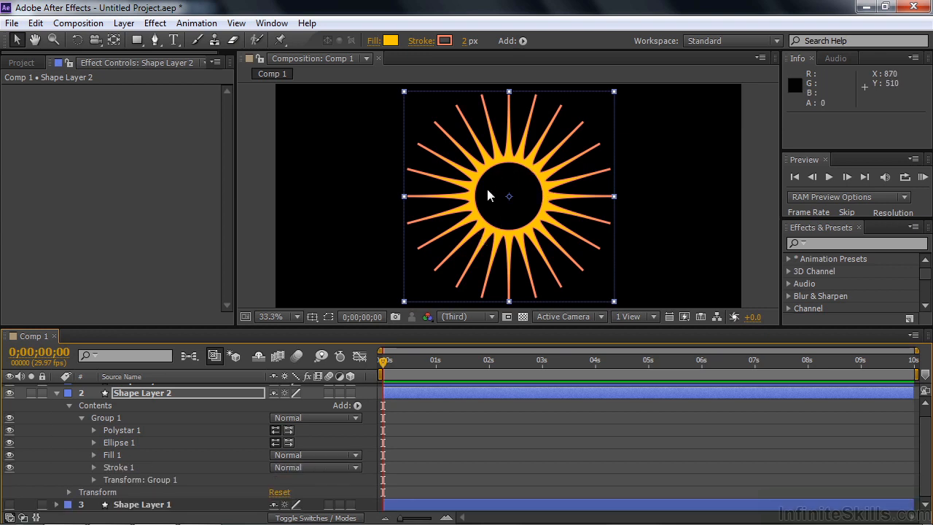
Collapse and hide Shape Layer 2, and make Shape Layer 3 visible.
left_click(57, 393)
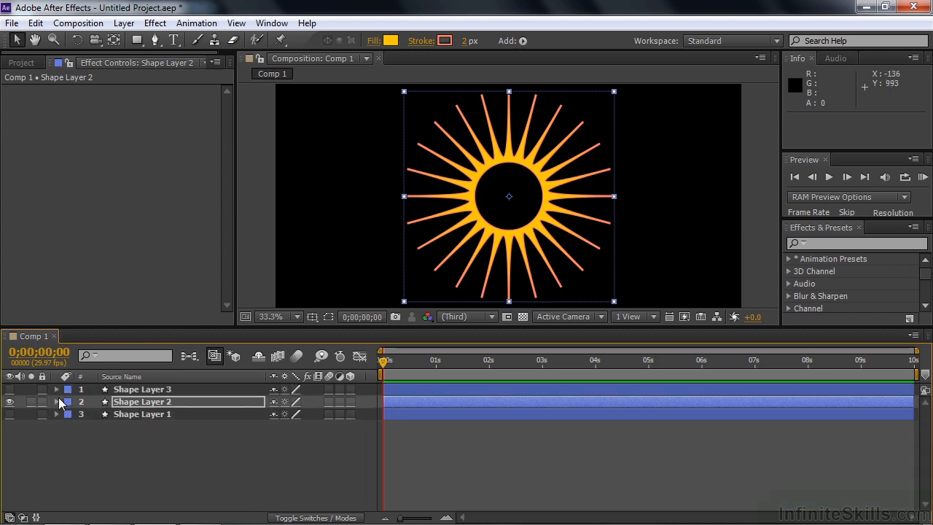
left_click(9, 402)
left_click(10, 389)
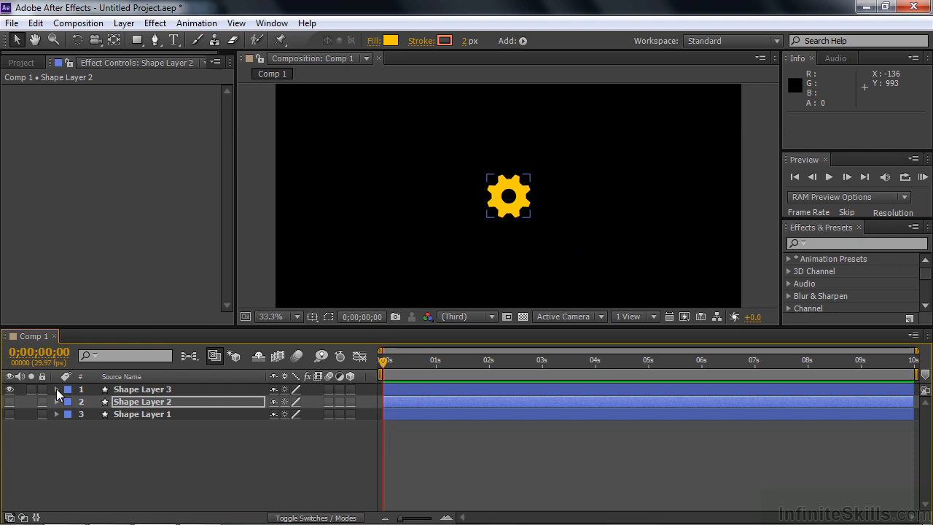
Expand Shape Layer 3 down to the elements of its nested Group 1, and scale the gear up to about 481%.
left_click(56, 389)
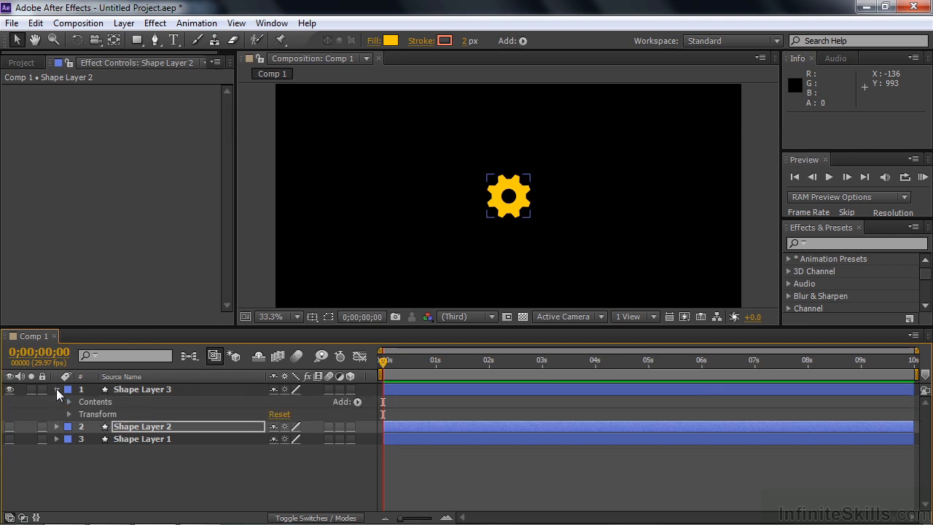
left_click(68, 401)
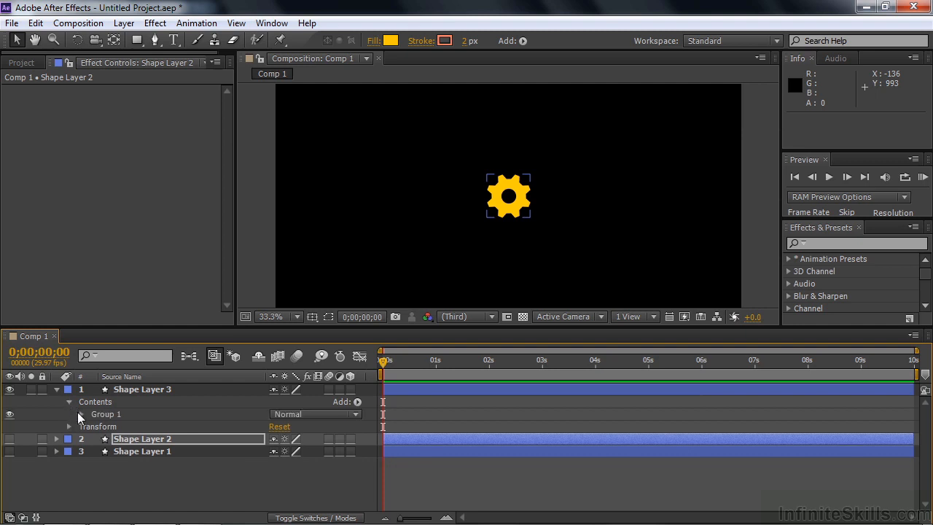
left_click(82, 413)
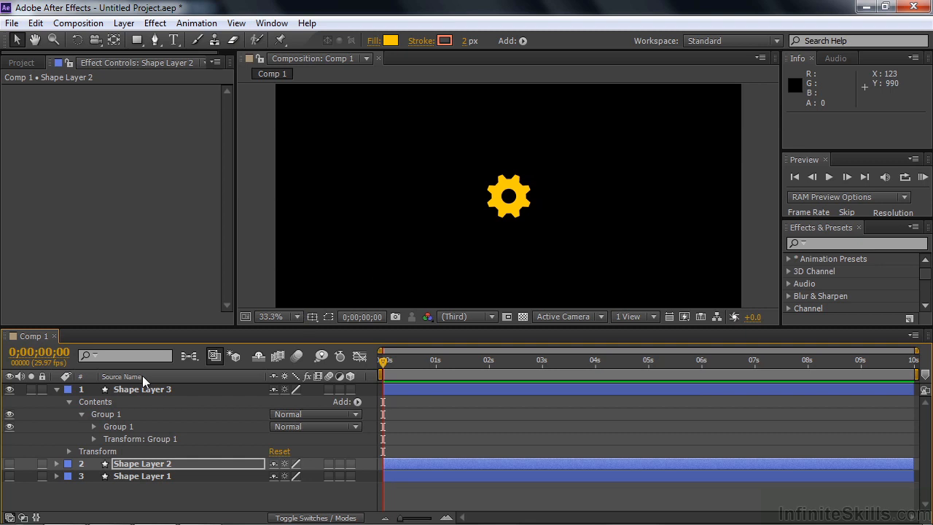
left_click(93, 426)
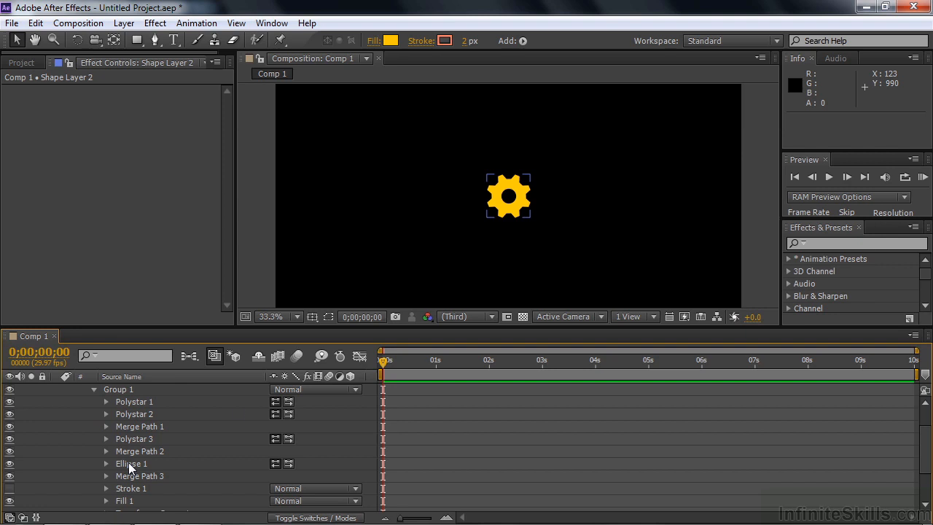
left_click(518, 188)
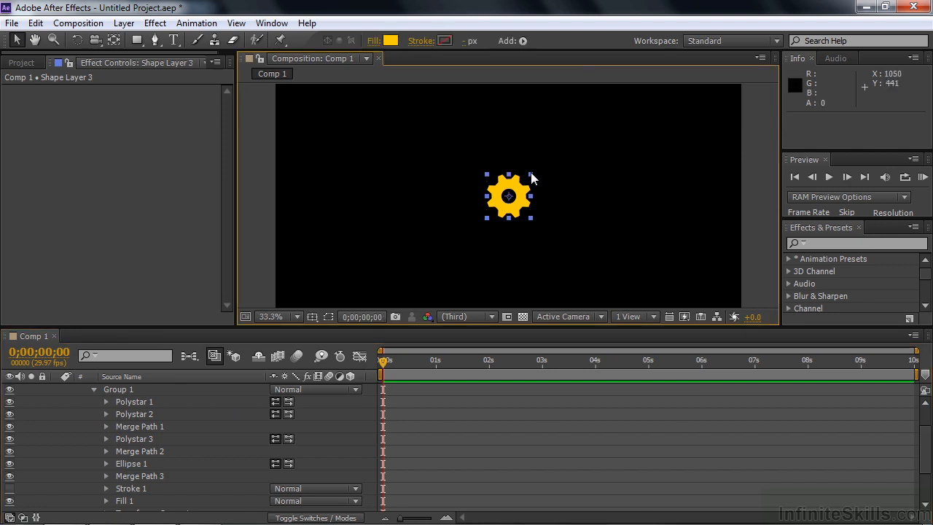
left_click_drag(530, 174, 635, 94)
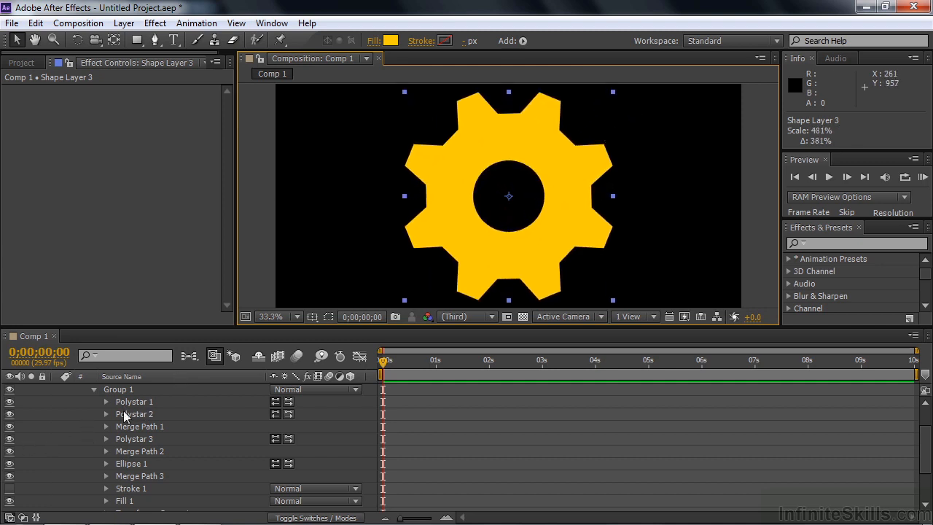
Isolate Polystar 1 by hiding the elements from Polystar 2 to Merge Path 3, and show them again.
left_click(10, 414)
left_click_drag(9, 427, 9, 475)
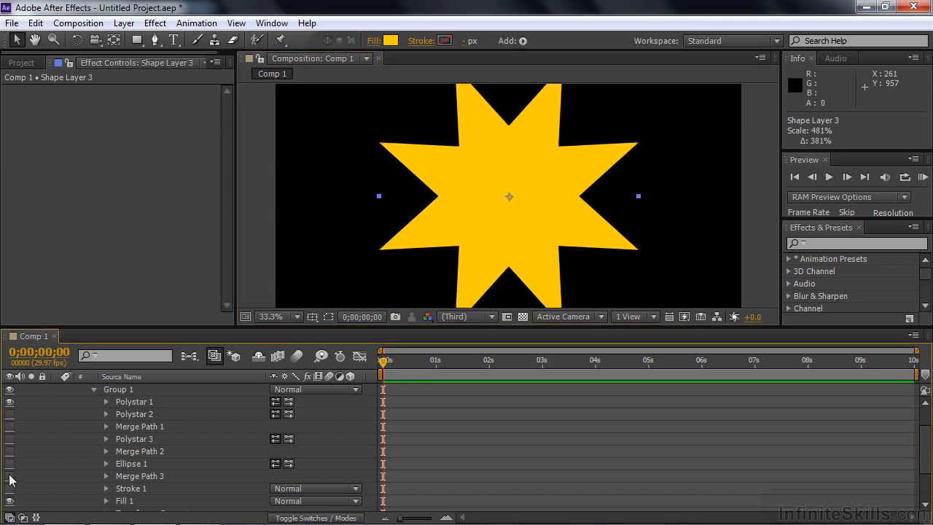
left_click_drag(9, 476, 9, 414)
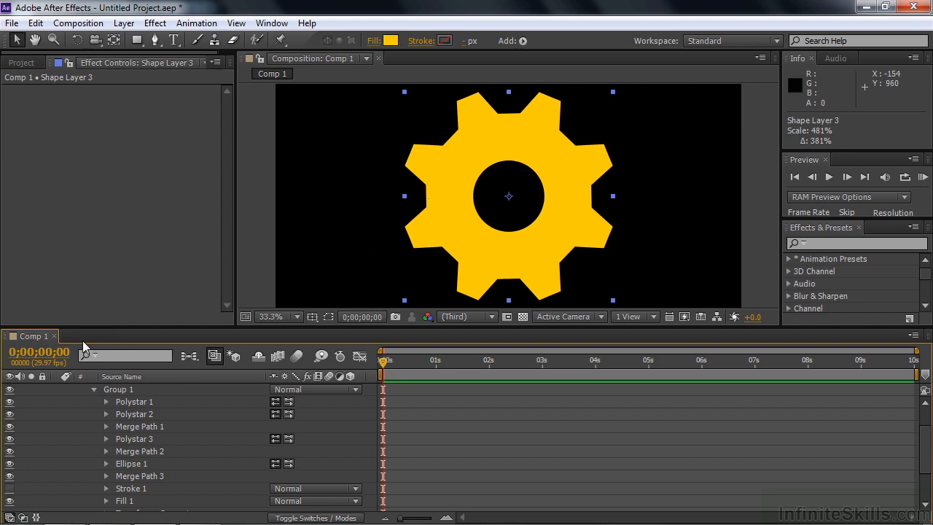
Isolate Polystar 2 by hiding Polystar 1 and Merge Path 1 through Merge Path 3, and re-enable Polystar 1 and Merge Path 1.
left_click_drag(10, 429, 8, 478)
left_click(10, 402)
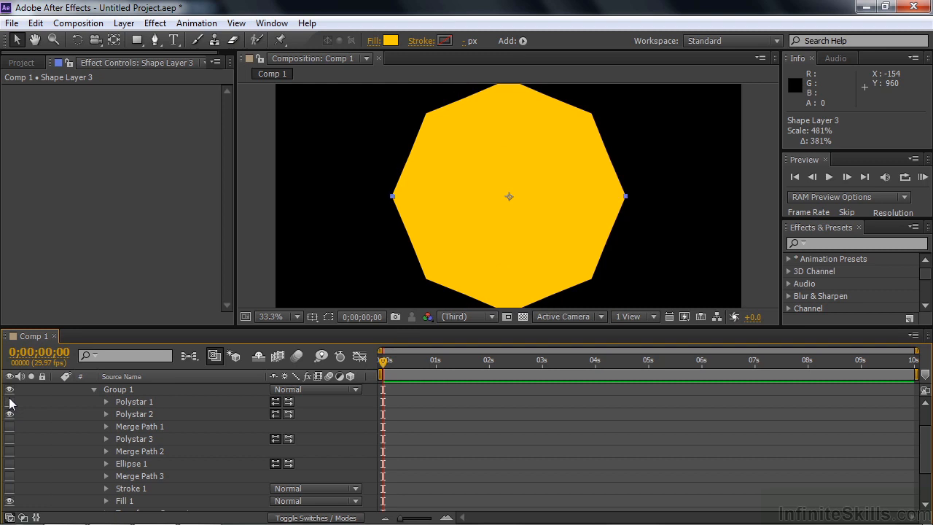
left_click(9, 401)
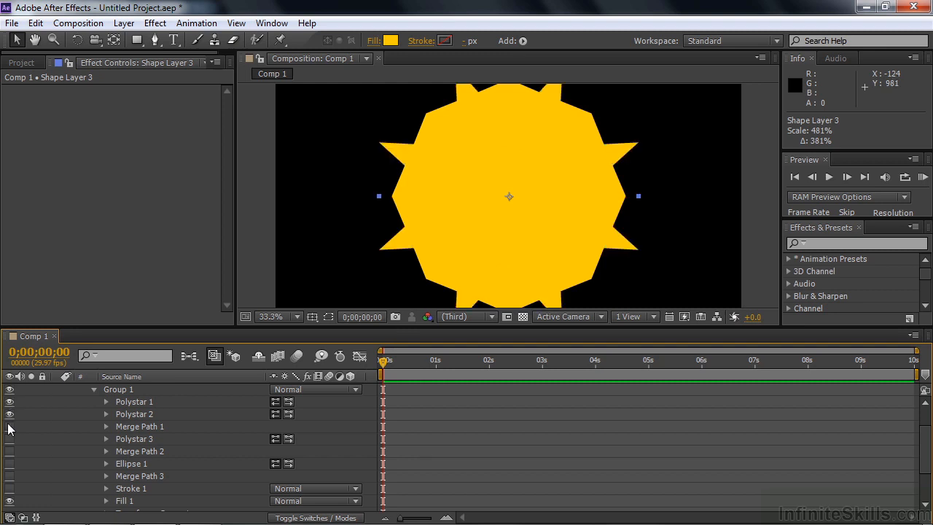
left_click(9, 426)
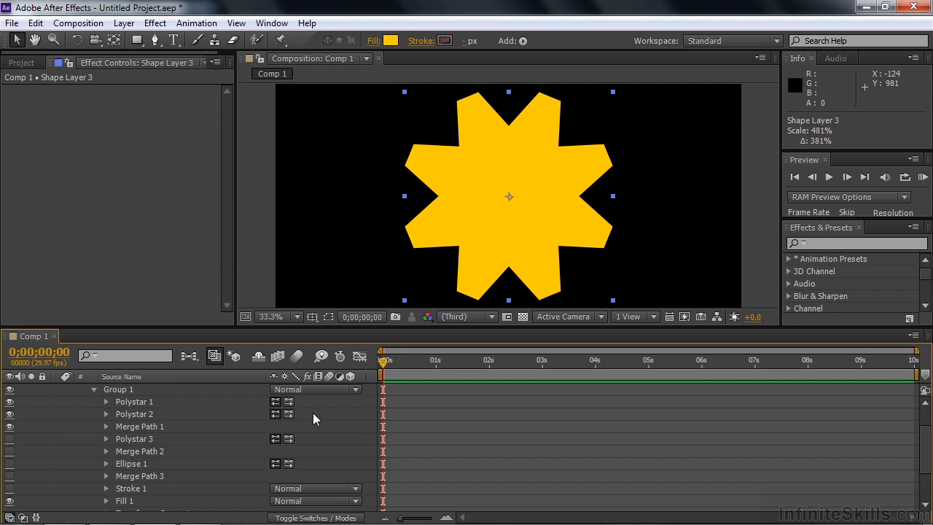
Find Merge Paths among the elements that can be added to Shape Layer 3, without adding any.
scroll(527, 397, "up", 1)
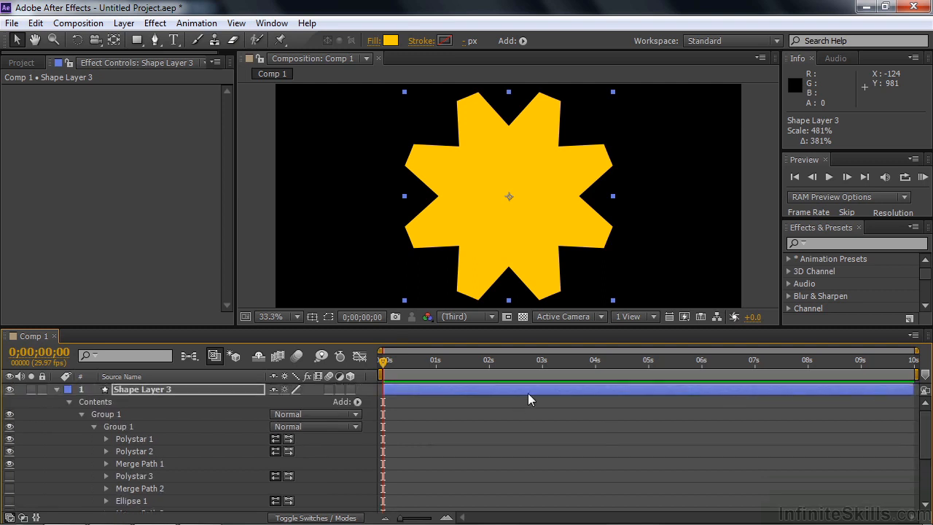
left_click(358, 401)
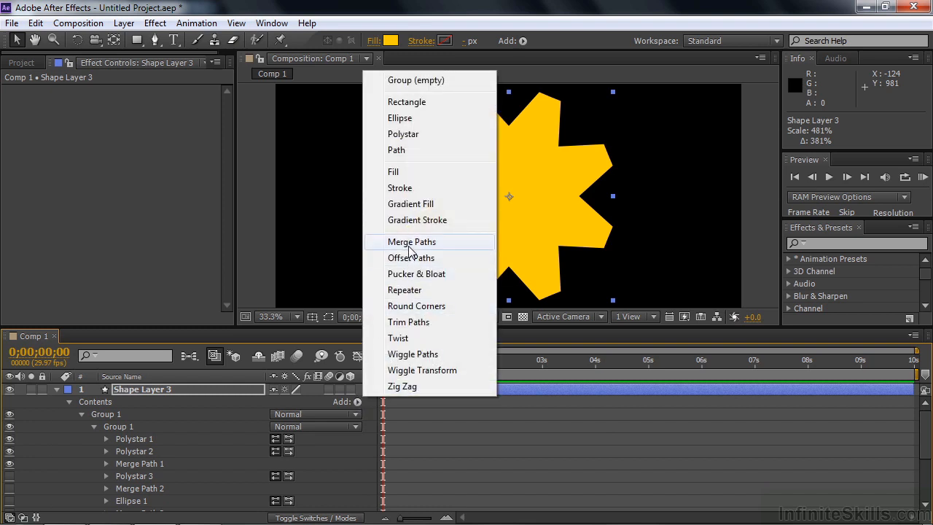
left_click(172, 290)
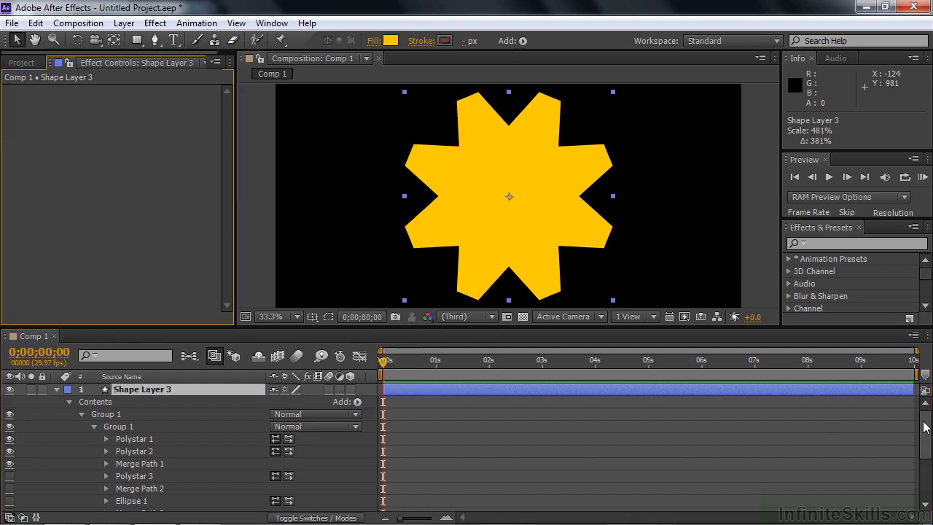
Try the Add mode on Merge Path 1, return it to Intersect, and collapse its settings.
scroll(314, 434, "down", 2)
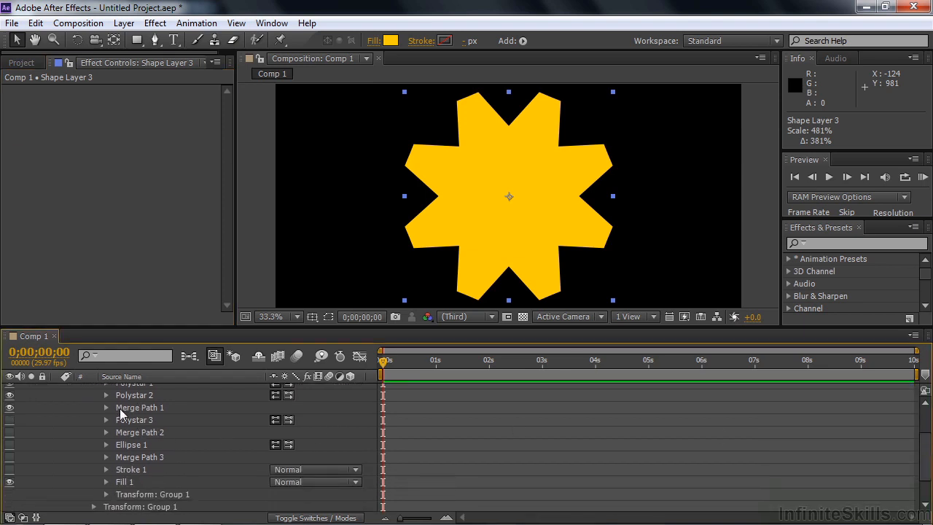
left_click(106, 407)
left_click(332, 420)
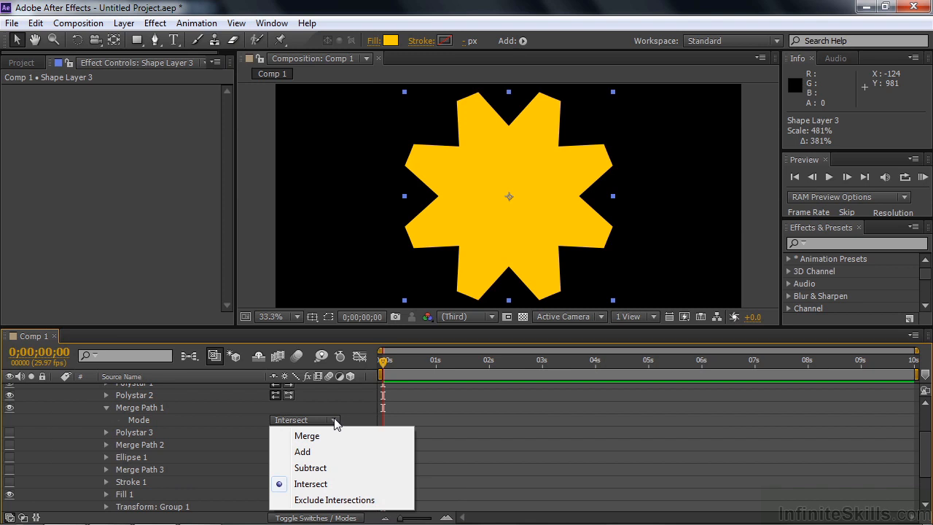
left_click(324, 452)
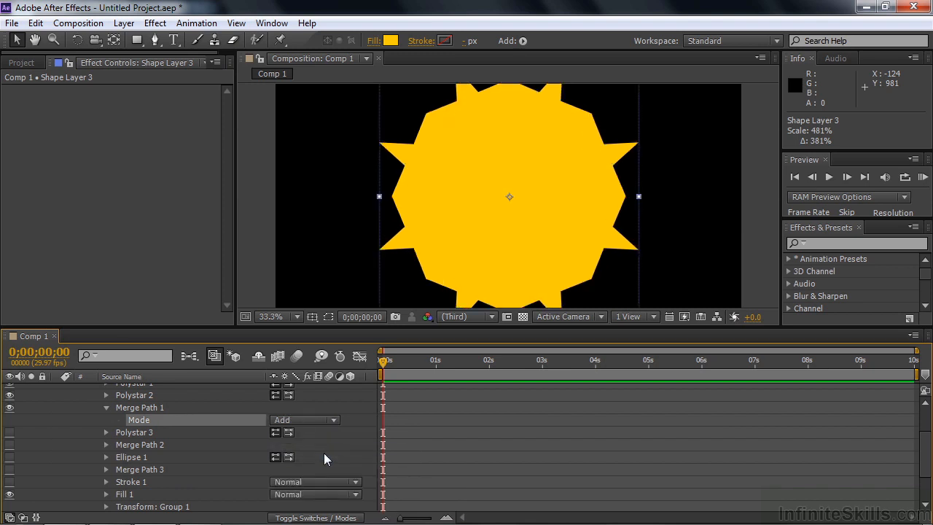
left_click(333, 419)
left_click(333, 483)
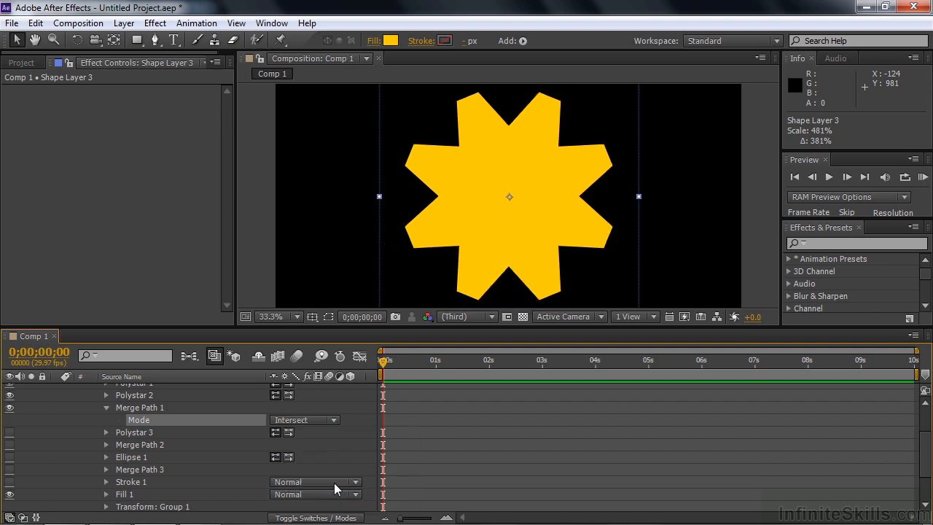
left_click(106, 408)
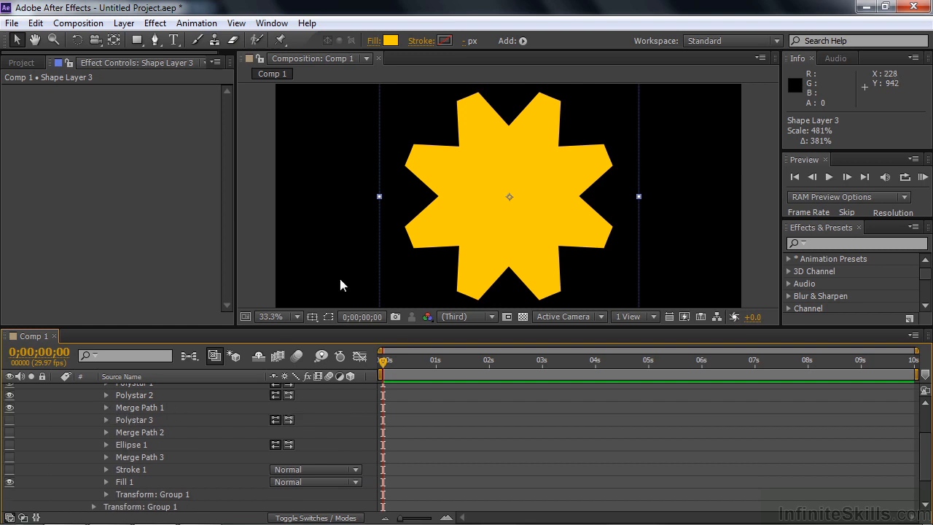
Show Polystar 3 and Merge Path 2 in the gear's nested Group 1.
left_click(9, 421)
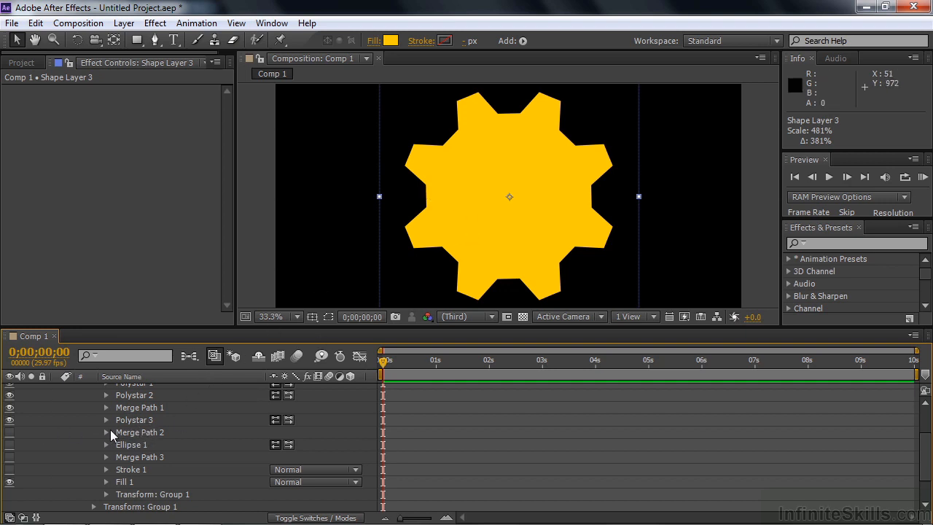
left_click(9, 433)
Hide all elements from Polystar 1 to Merge Path 2, and show Ellipse 1 on its own.
scroll(120, 430, "up", 3)
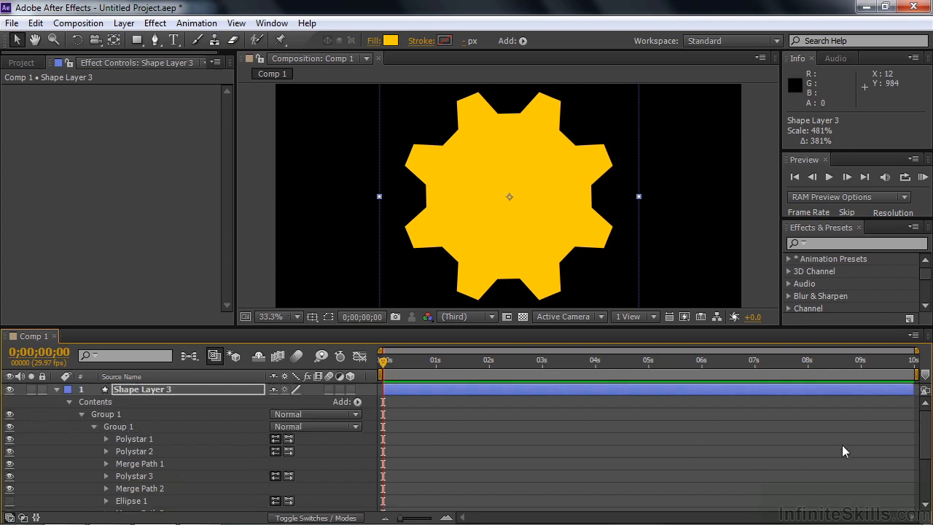
scroll(927, 437, "down", 1)
scroll(927, 439, "down", 1)
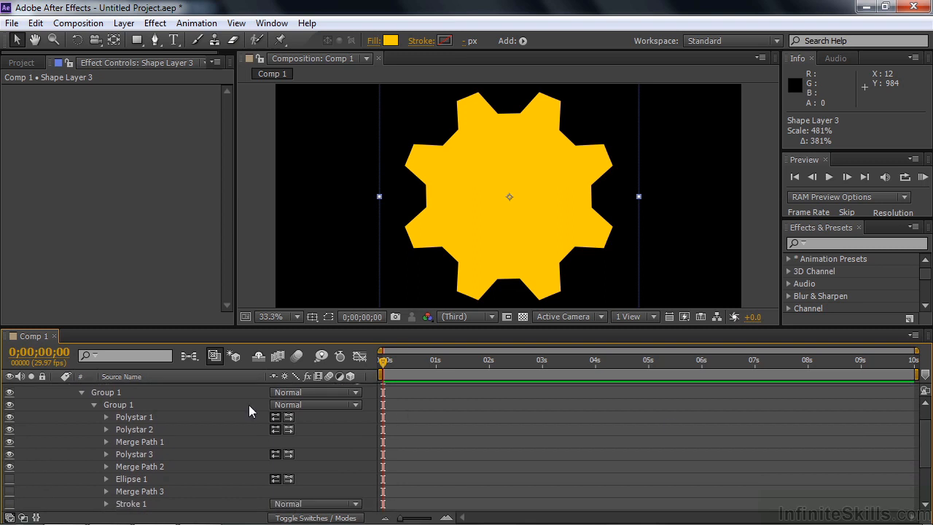
left_click_drag(9, 419, 9, 468)
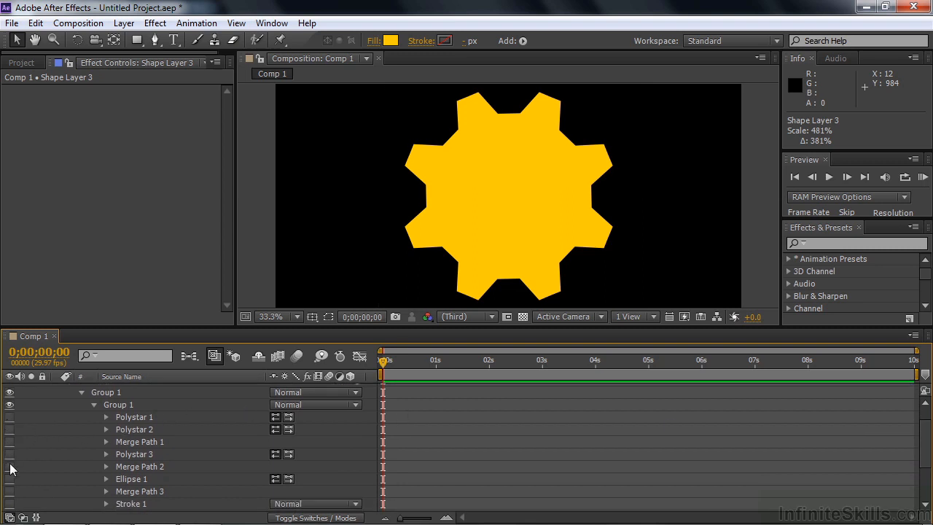
left_click(10, 479)
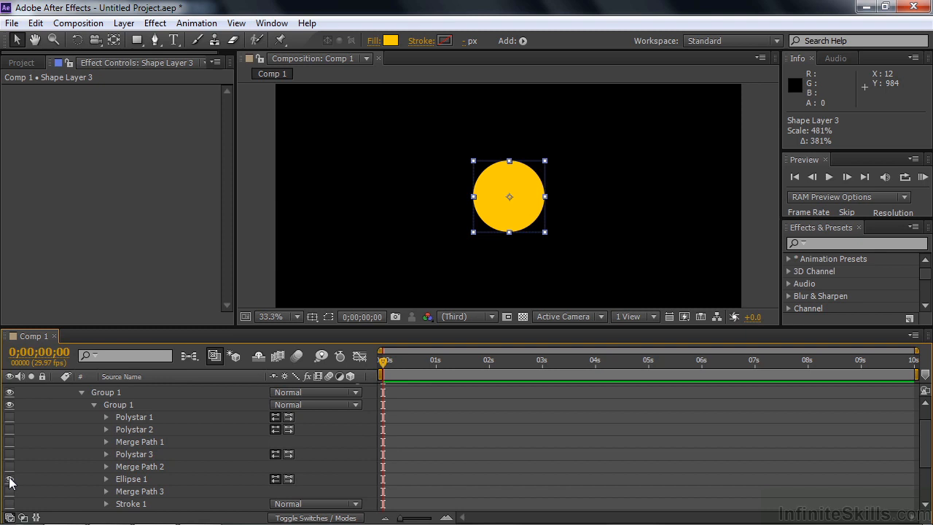
Show all hidden elements from Polystar 1 to Merge Path 3 in the gear's nested Group 1, plus Stroke 1.
left_click_drag(9, 467, 9, 417)
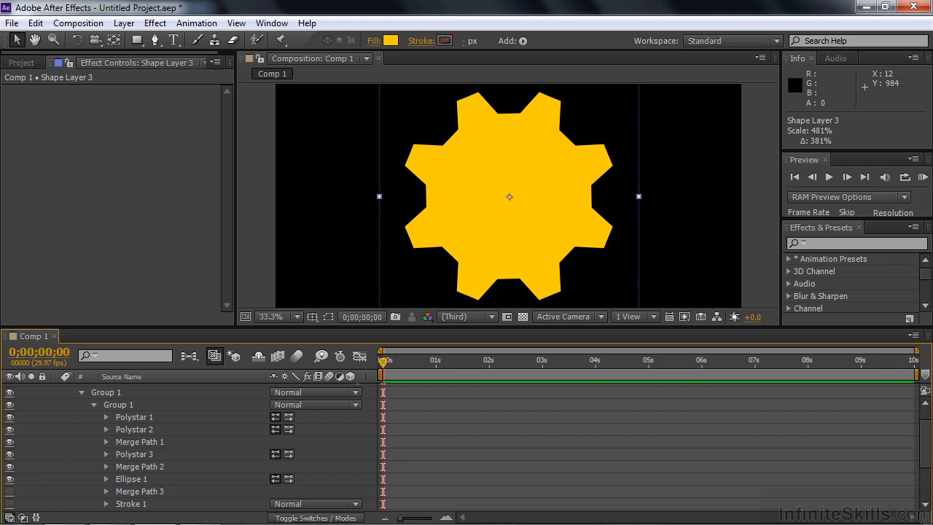
scroll(930, 453, "down", 3)
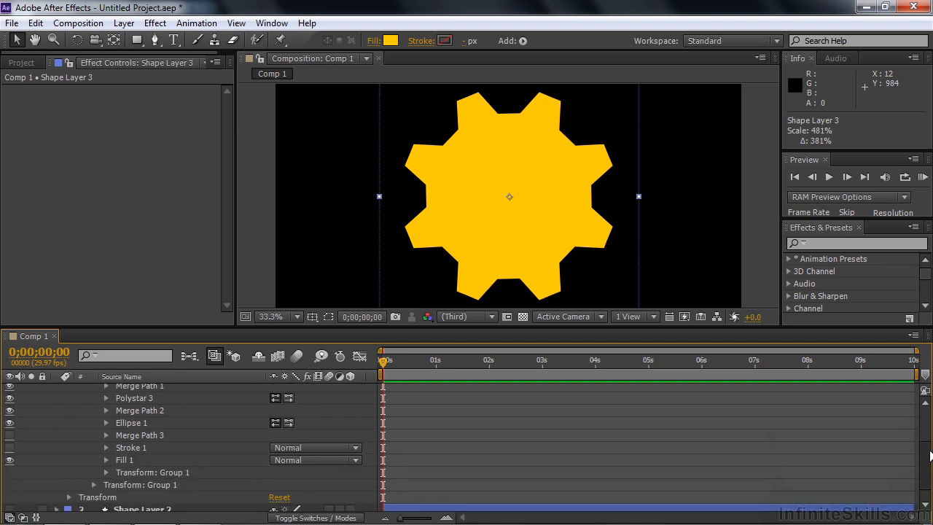
scroll(187, 397, "down", 1)
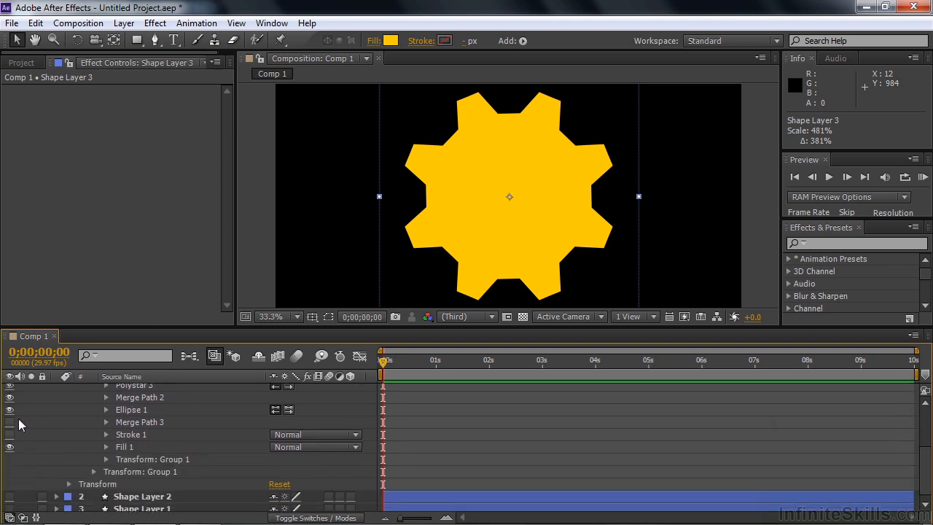
left_click(107, 422)
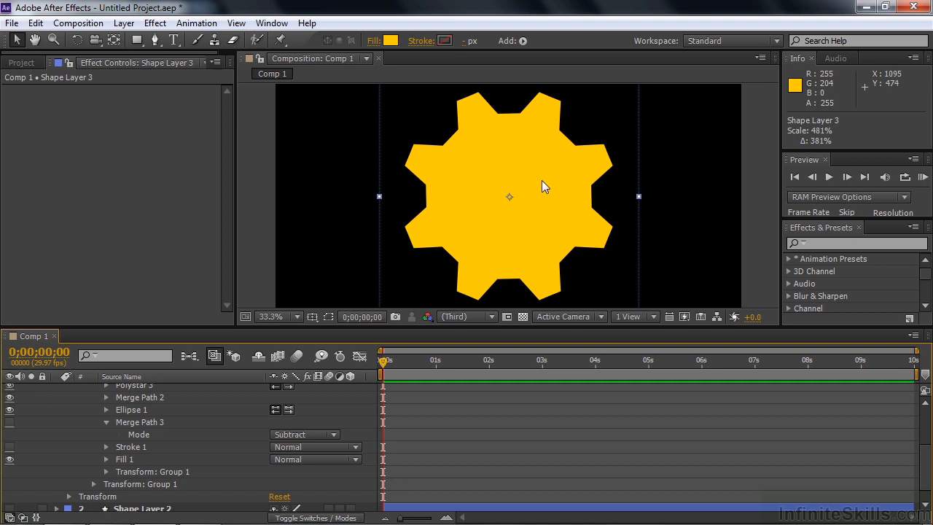
left_click(10, 421)
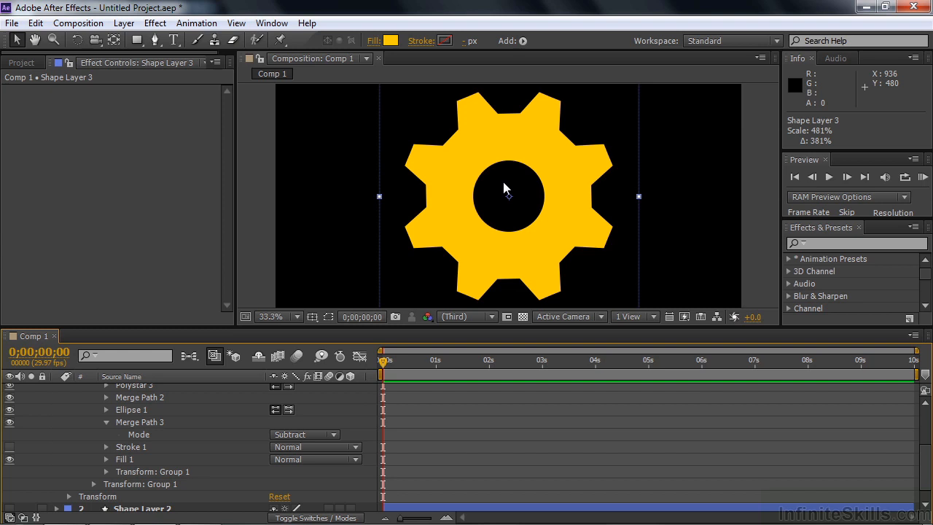
left_click(10, 447)
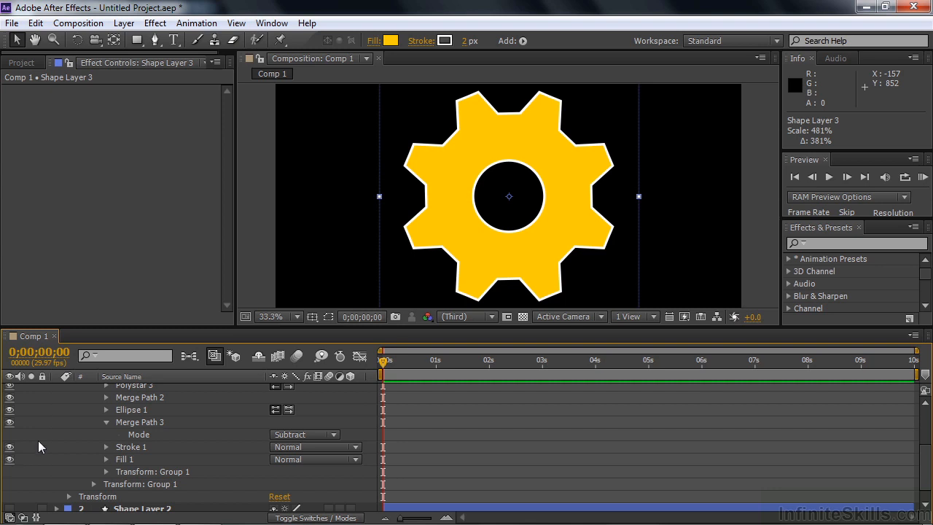
Collapse Shape Layer 3 and hide it in the composition.
scroll(41, 440, "up", 3)
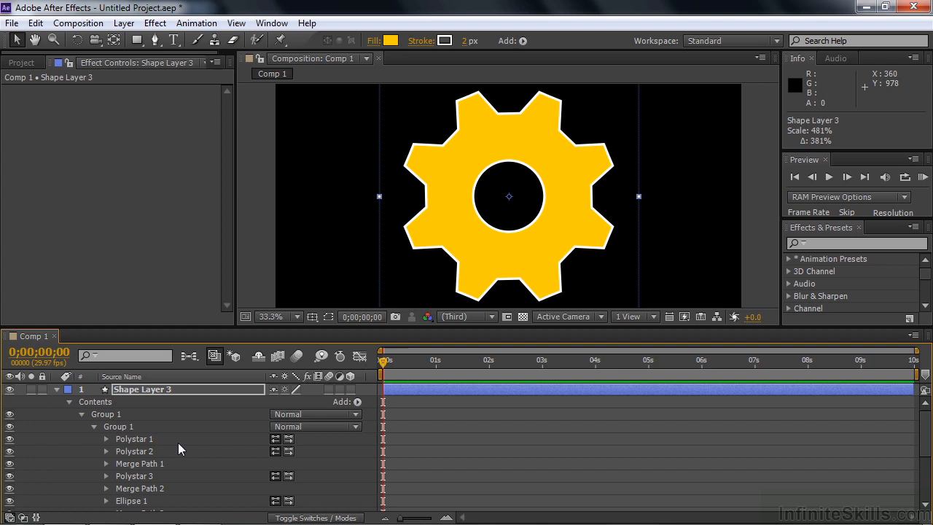
left_click(56, 389)
left_click(70, 438)
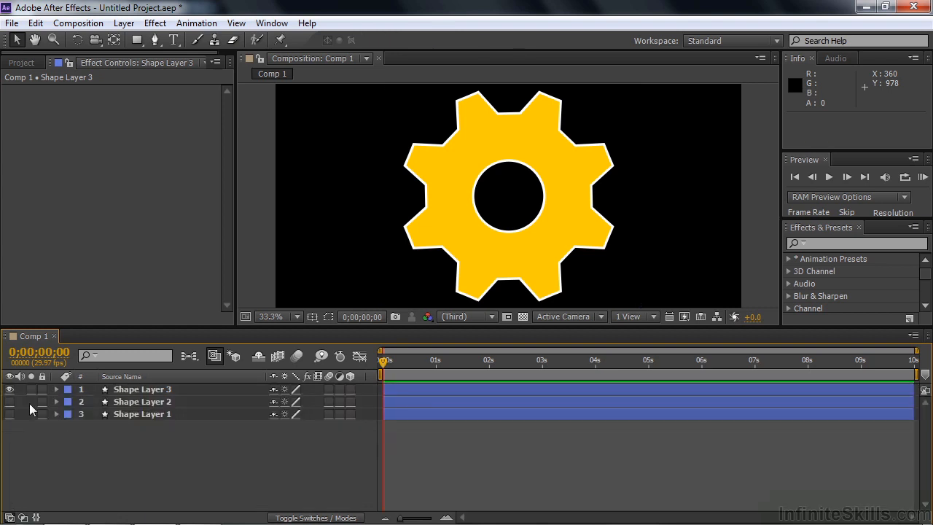
left_click(10, 389)
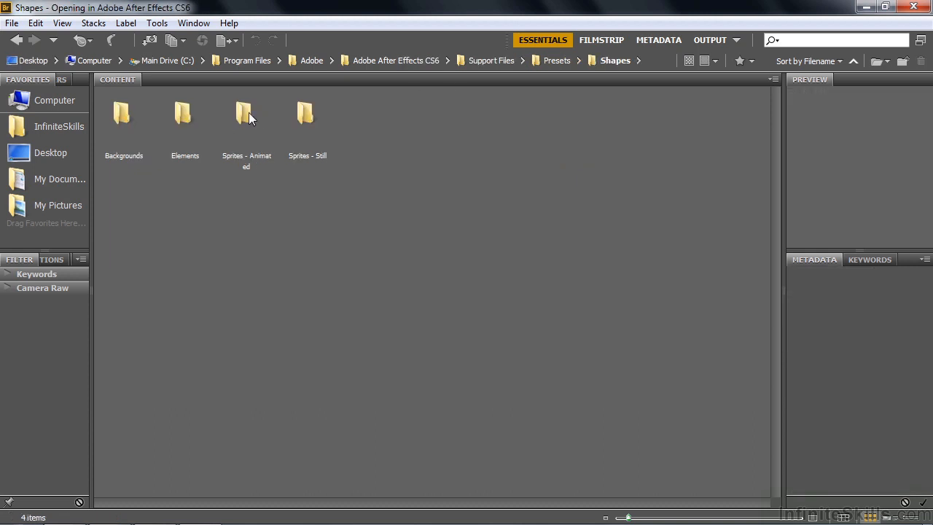
In Adobe Bridge, apply the Mandala - animated preset from the Sprites - Animated folder, and scale the new shape to about 460%.
double_click(246, 117)
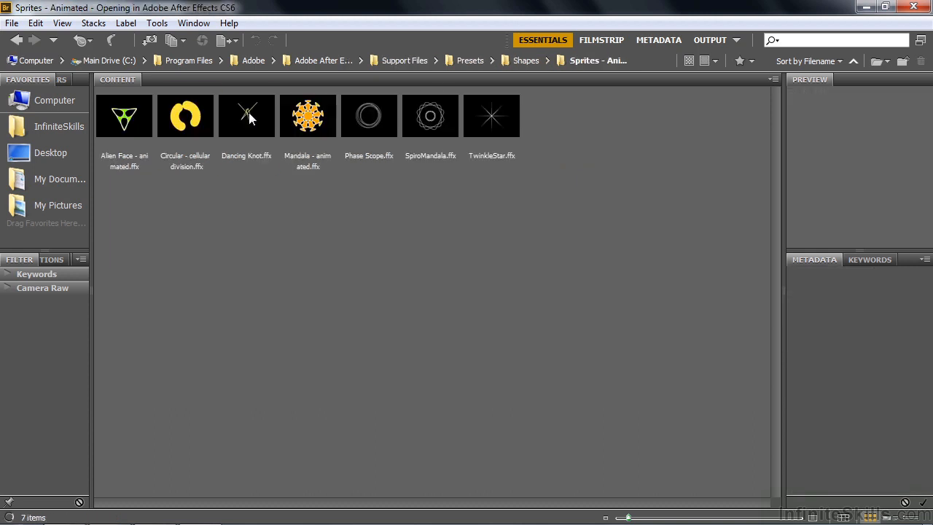
left_click(315, 124)
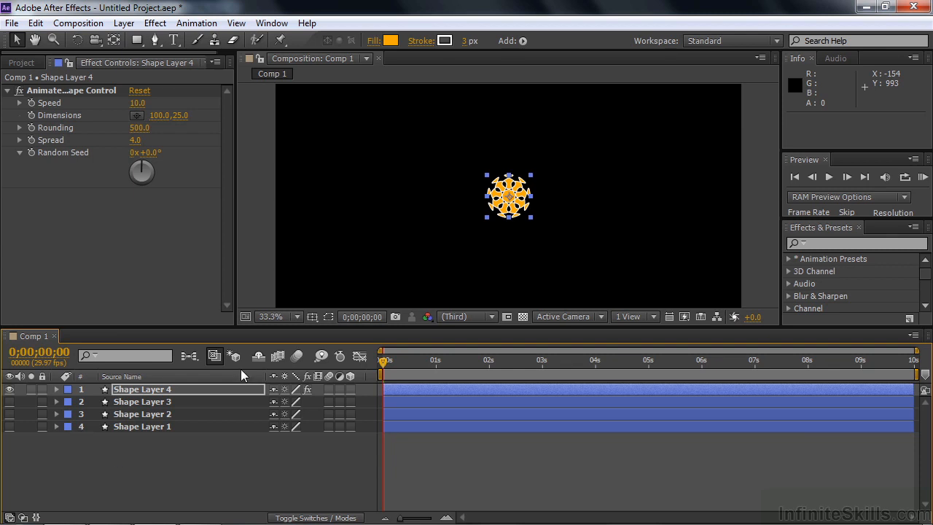
left_click_drag(531, 174, 629, 94)
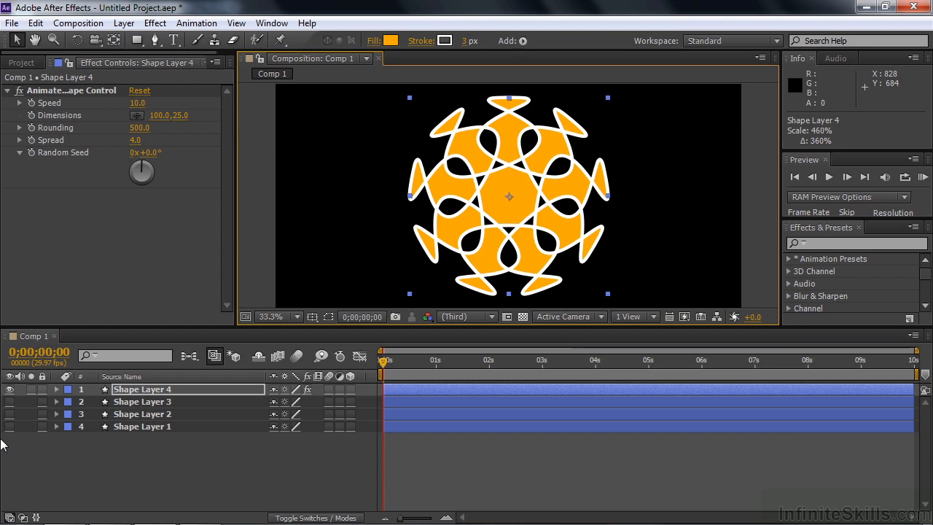
Reveal the Animated Shape Control parameters of Shape Layer 4 and locate Expression Controls among the available effects.
left_click(56, 389)
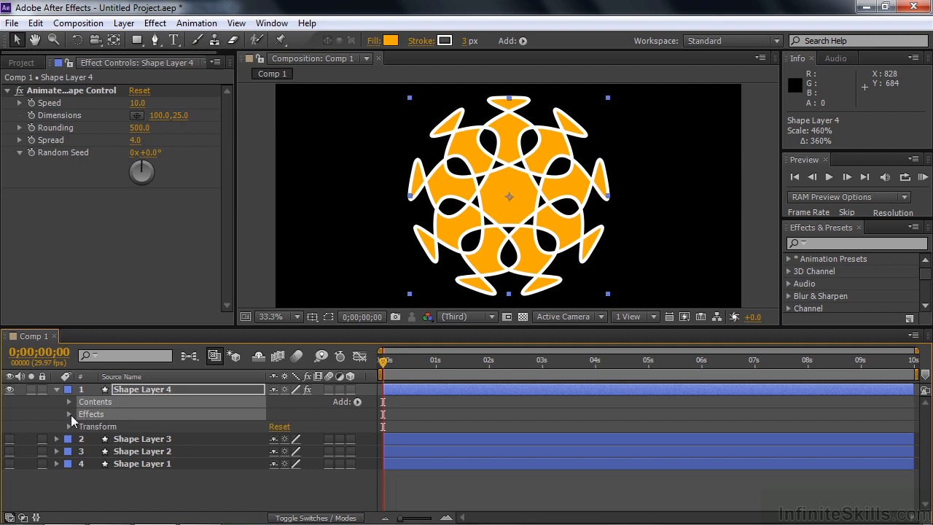
left_click(69, 414)
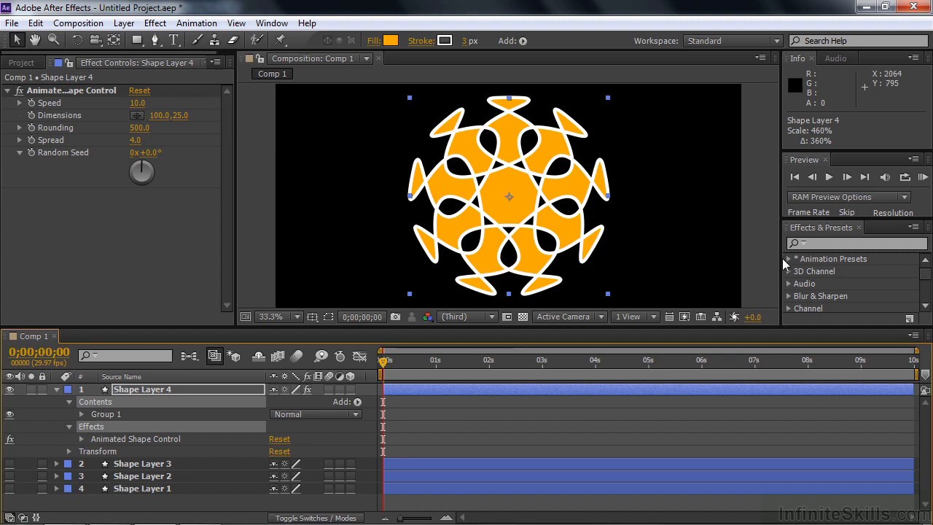
left_click(82, 438)
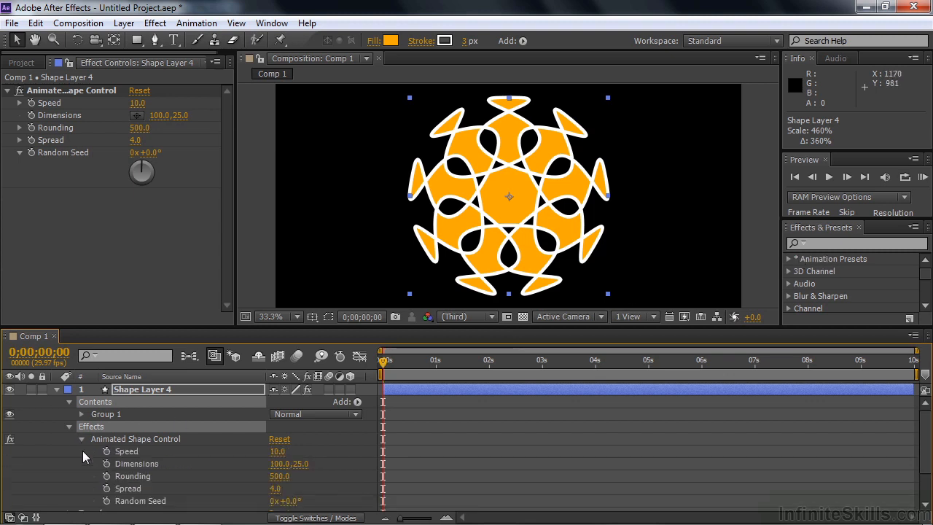
scroll(922, 437, "down", 2)
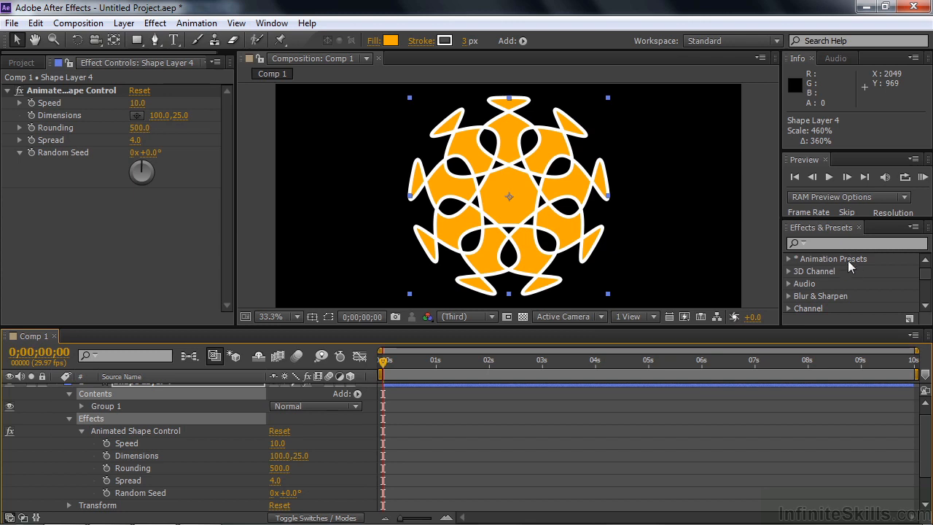
left_click(924, 306)
left_click_drag(924, 306, 924, 309)
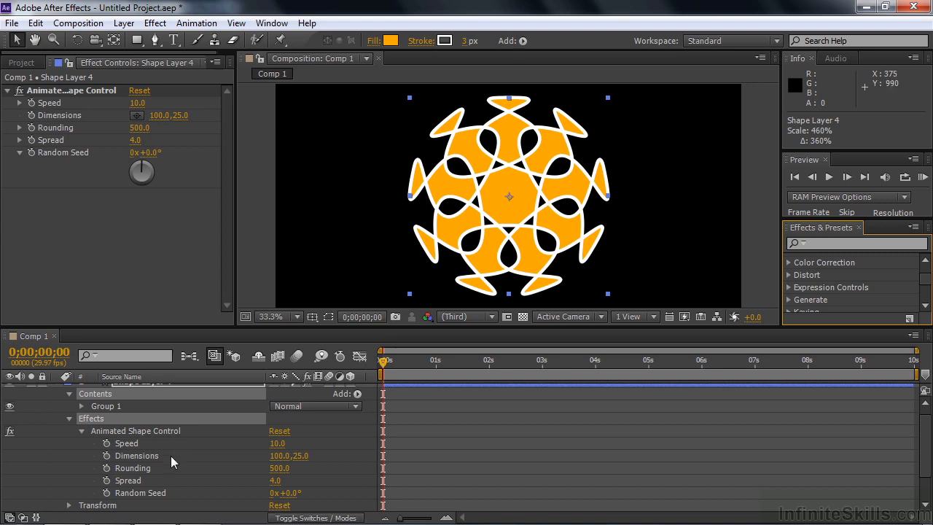
Reveal the Inner Radius expression of Polystar 1 in Group 1 and enlarge its field to read all the lines.
scroll(177, 462, "up", 1)
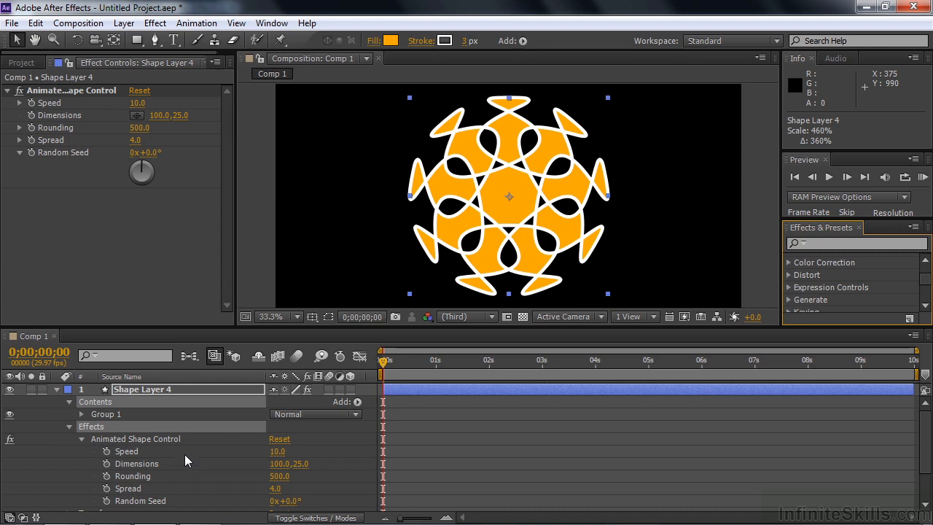
left_click(81, 414)
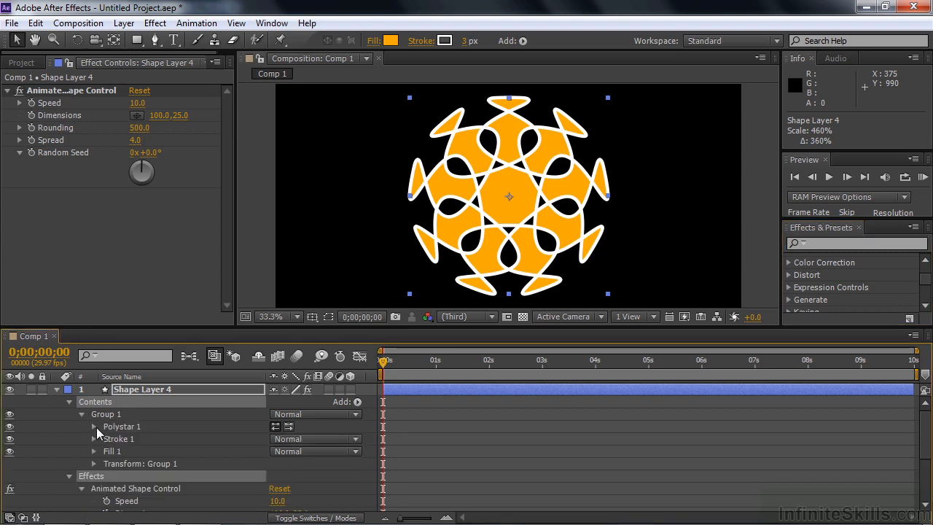
left_click(93, 427)
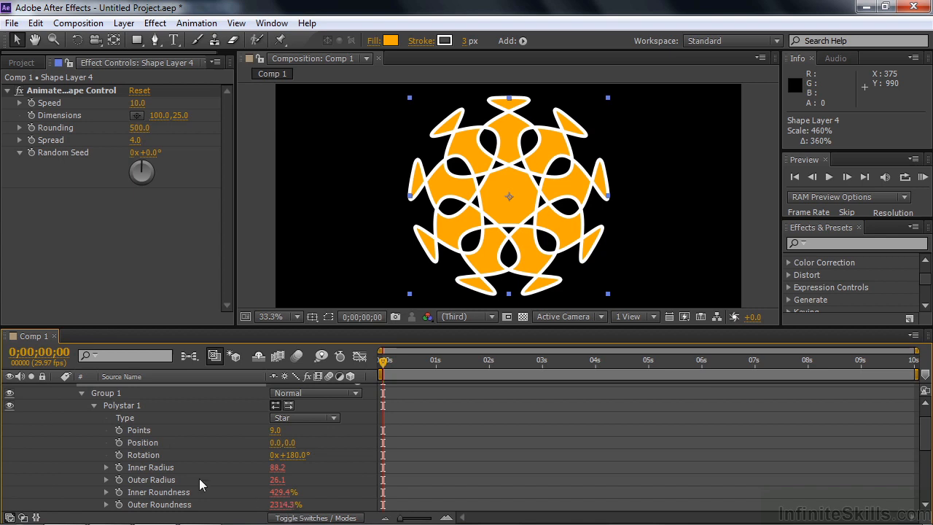
left_click(106, 467)
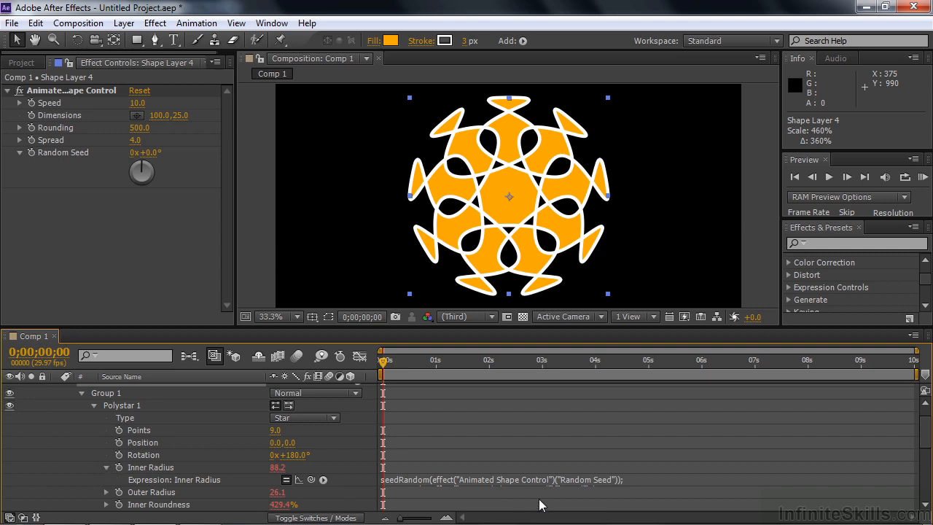
left_click_drag(538, 487, 539, 519)
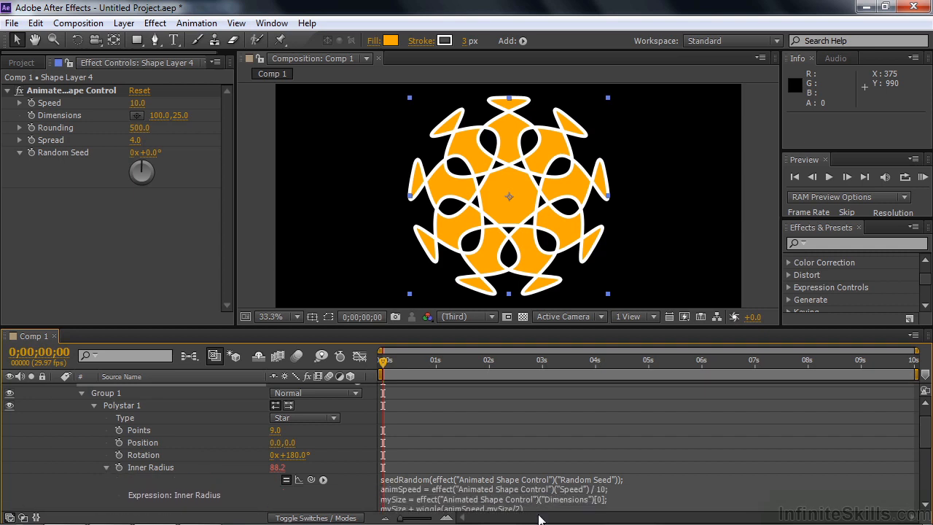
left_click_drag(924, 435, 926, 443)
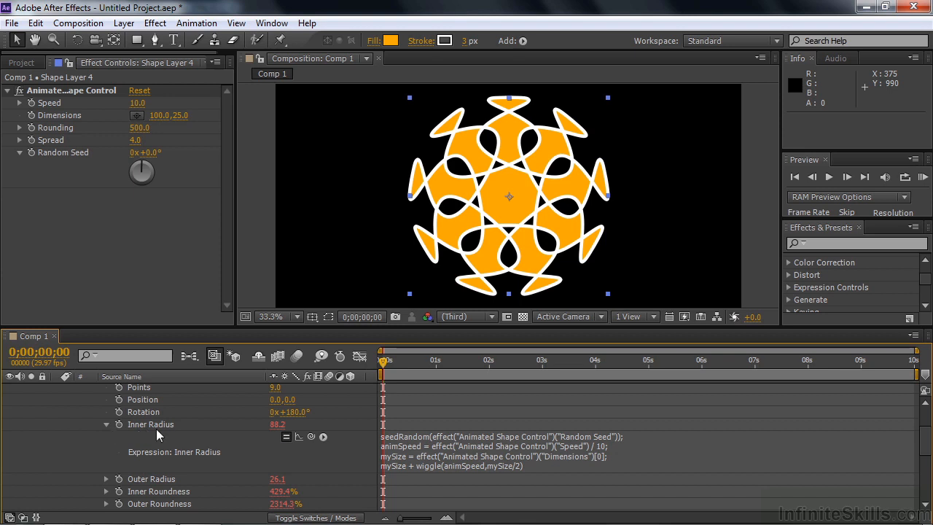
Preview the mandala animation, set the Animated Shape Control Speed to 3, and preview it again.
left_click_drag(926, 446, 930, 487)
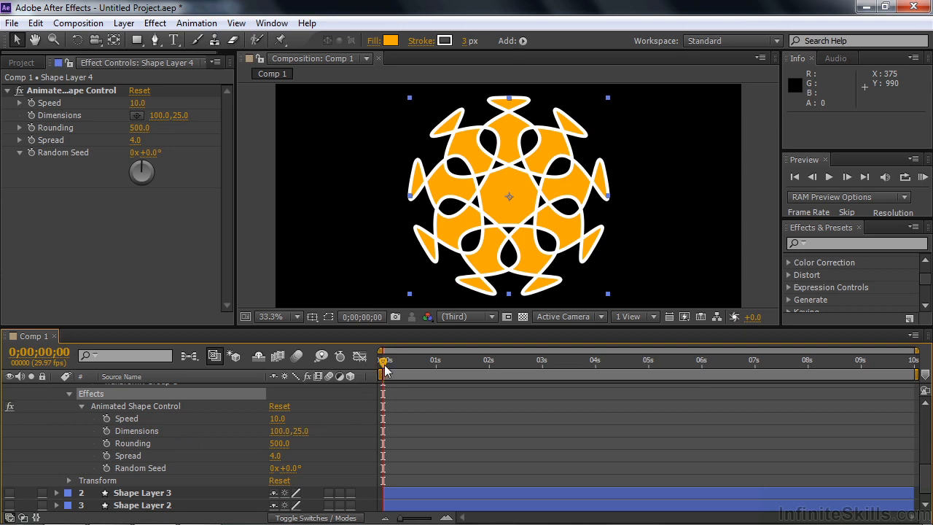
key("space")
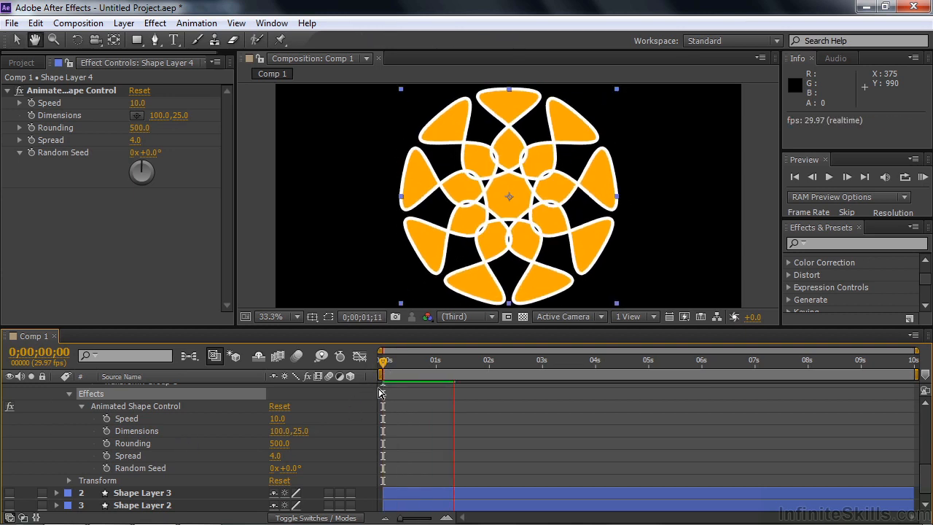
mouse_move(277, 422)
left_mouse_down()
mouse_move(259, 422)
mouse_move(277, 423)
left_mouse_up()
key("space")
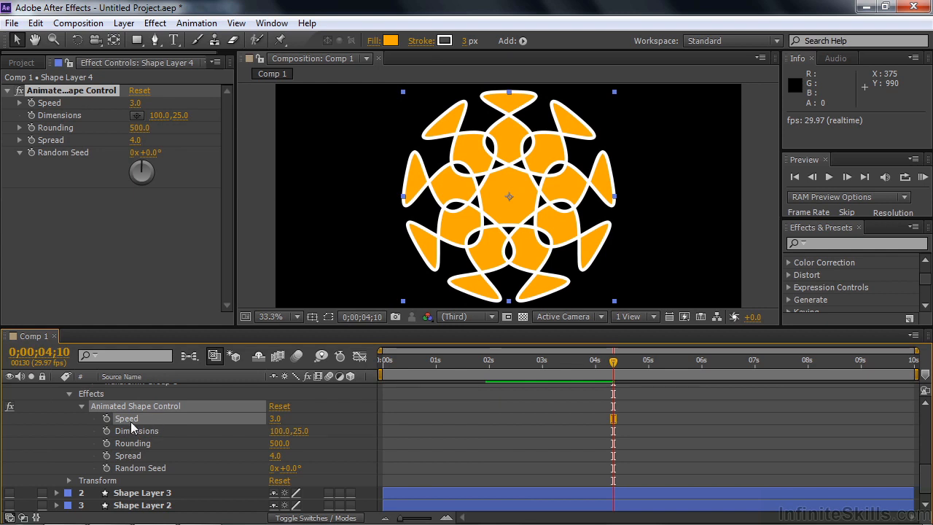
Set the mandala's first Dimensions value to 92, Rounding to 507, Spread to 13 and Random Seed to 3°, scrubbing the timeline to check.
mouse_move(928, 478)
left_mouse_down()
mouse_move(929, 446)
mouse_move(929, 479)
left_mouse_up()
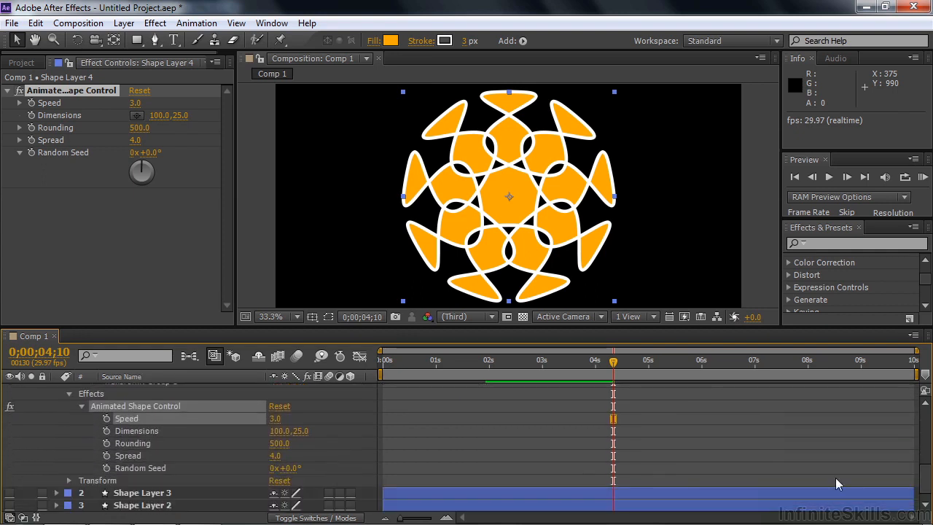
left_click_drag(277, 435, 259, 456)
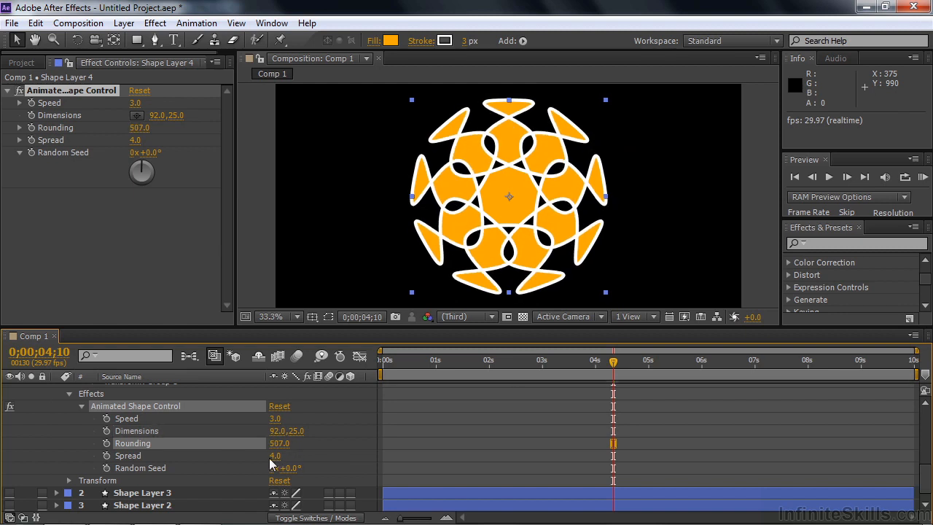
left_click_drag(275, 456, 290, 470)
left_click_drag(613, 383, 382, 396)
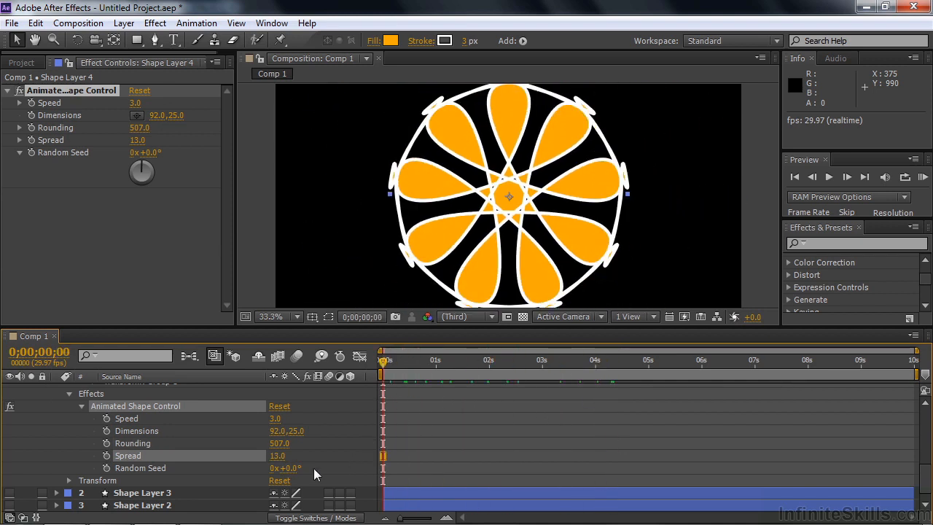
left_click_drag(290, 469, 297, 473)
left_click_drag(384, 361, 368, 384)
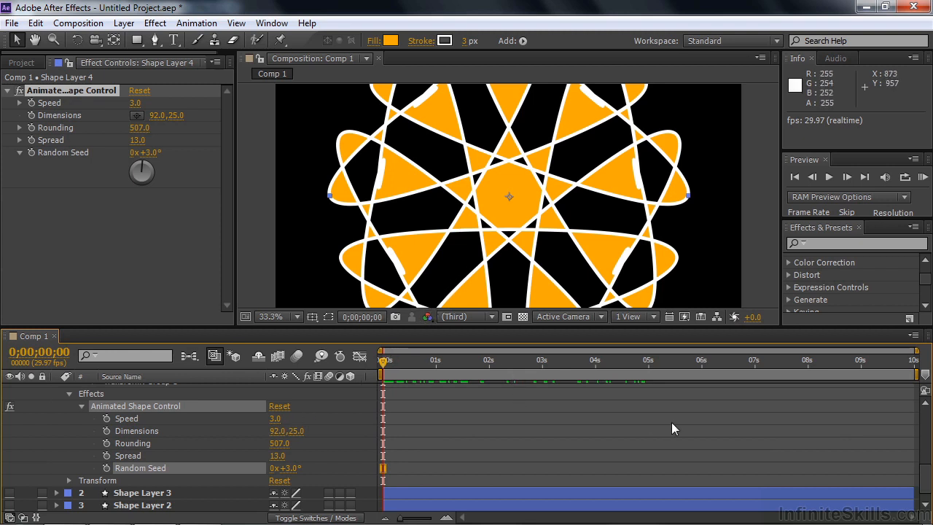
Compare the Inner Radius expression with the Animated Shape Control parameters, and deselect and collapse Shape Layer 4.
scroll(276, 485, "up", 5)
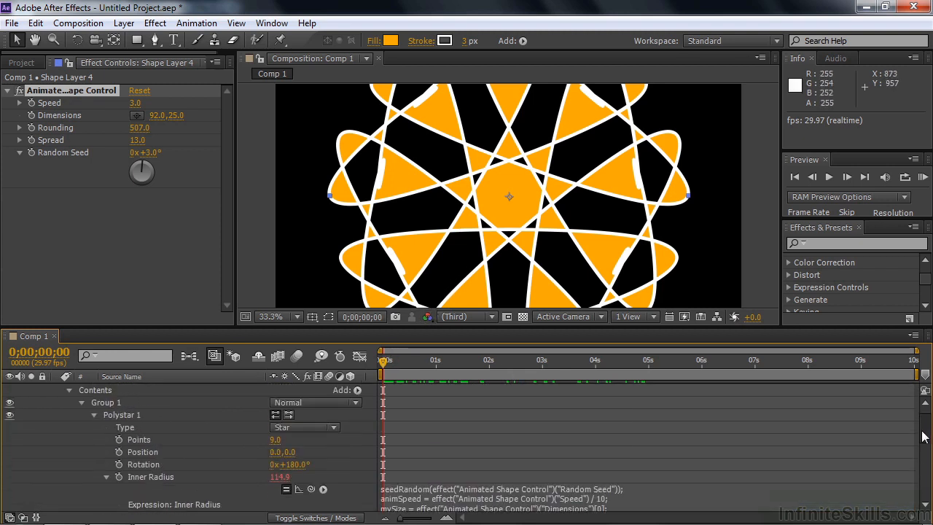
scroll(277, 484, "down", 2)
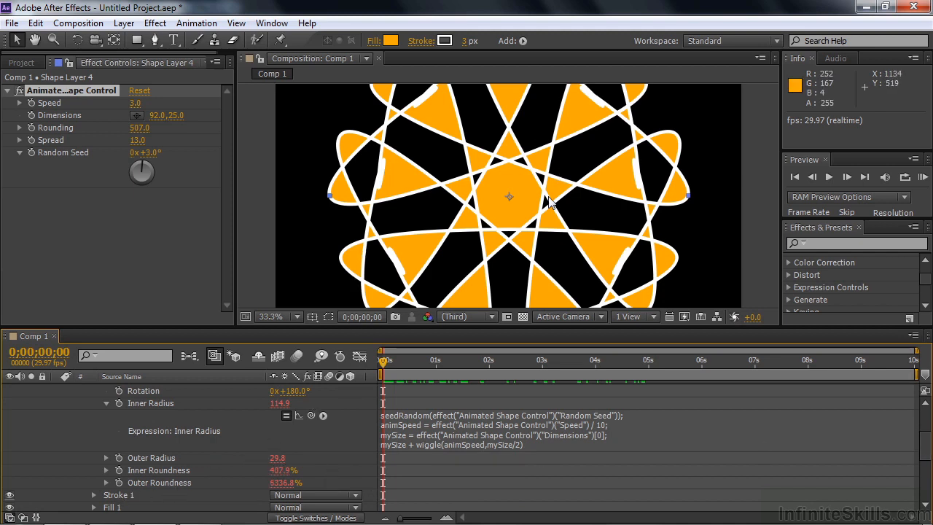
left_click_drag(924, 444, 924, 472)
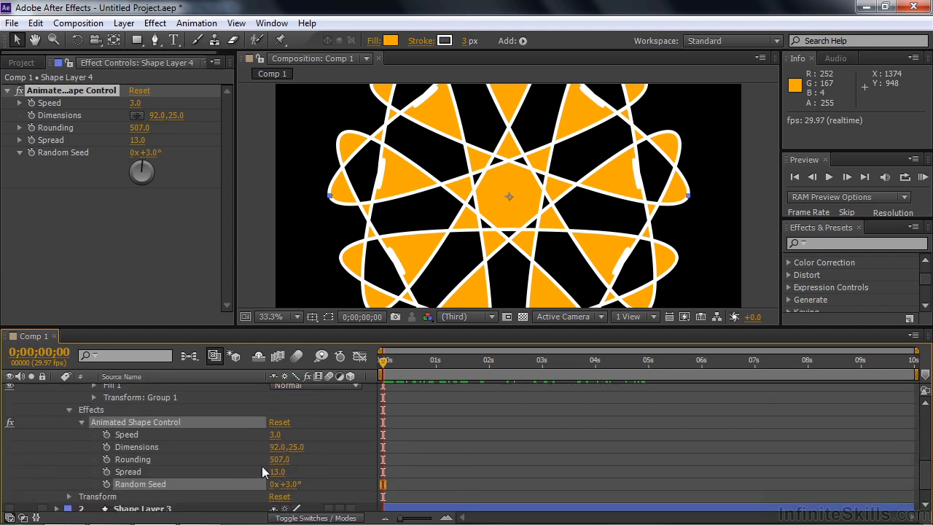
scroll(261, 466, "up", 10)
key("F2")
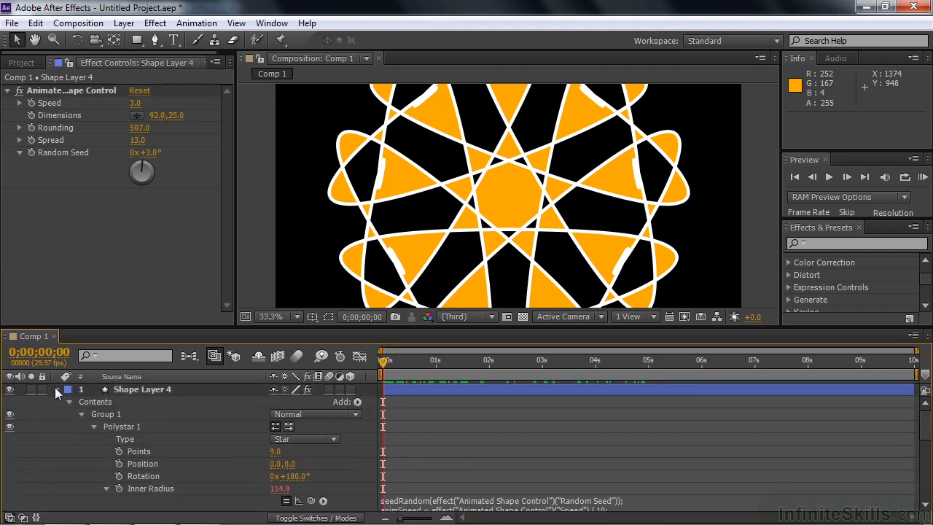
left_click(57, 389)
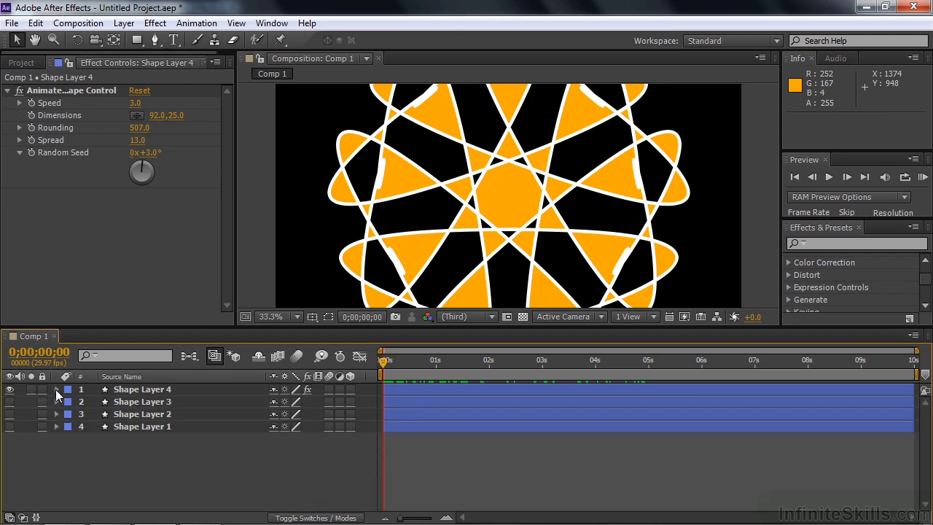
Hide Shape Layer 4, switch to Adobe Bridge and apply the Ring Chart.ffx preset from the Shapes > Elements folder to the composition.
left_click(9, 389)
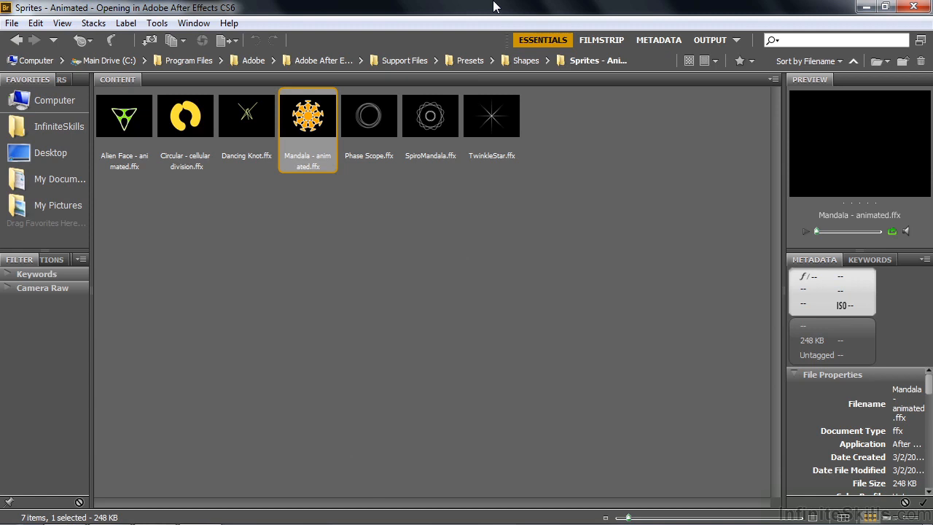
left_click(515, 62)
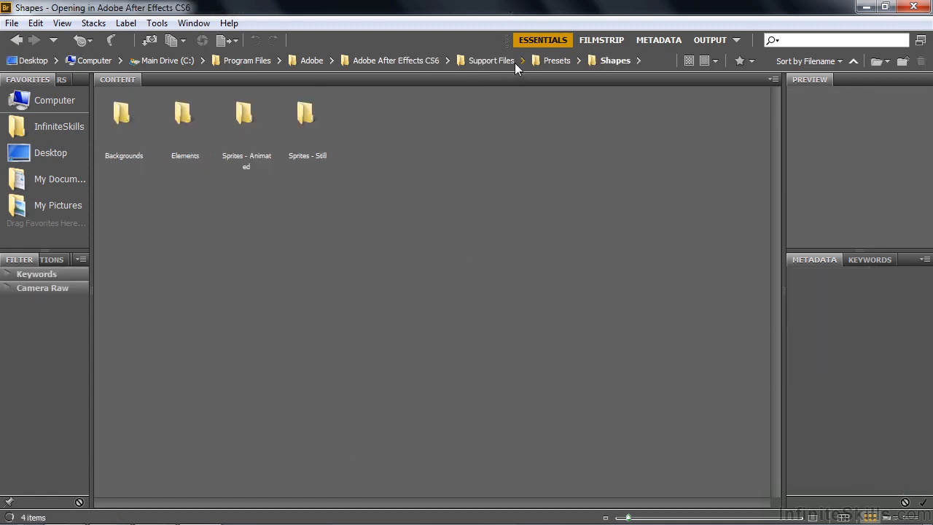
left_click(182, 116)
double_click(182, 118)
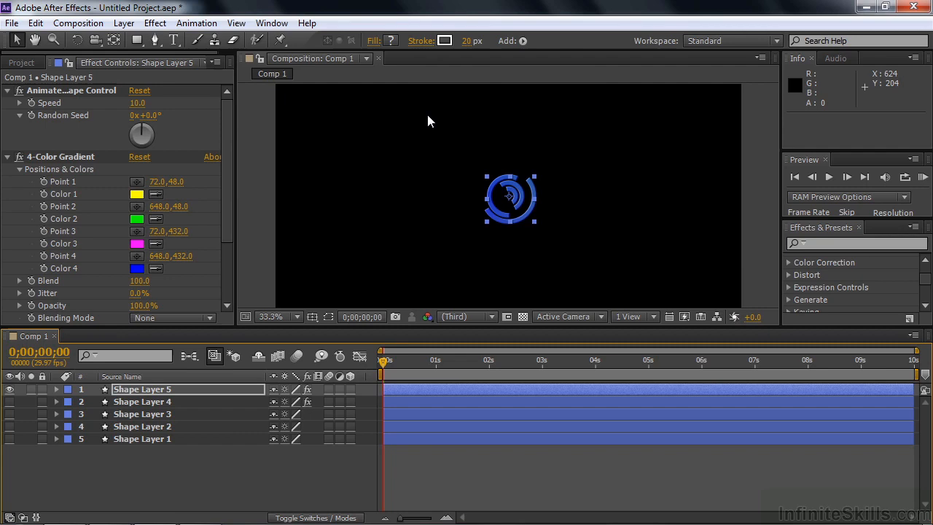
key("alt+Tab")
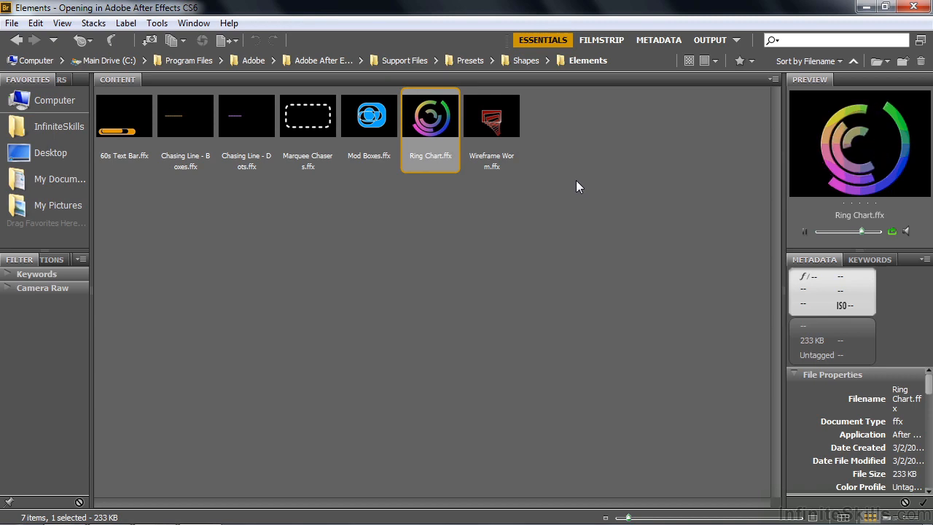
key("alt+Tab")
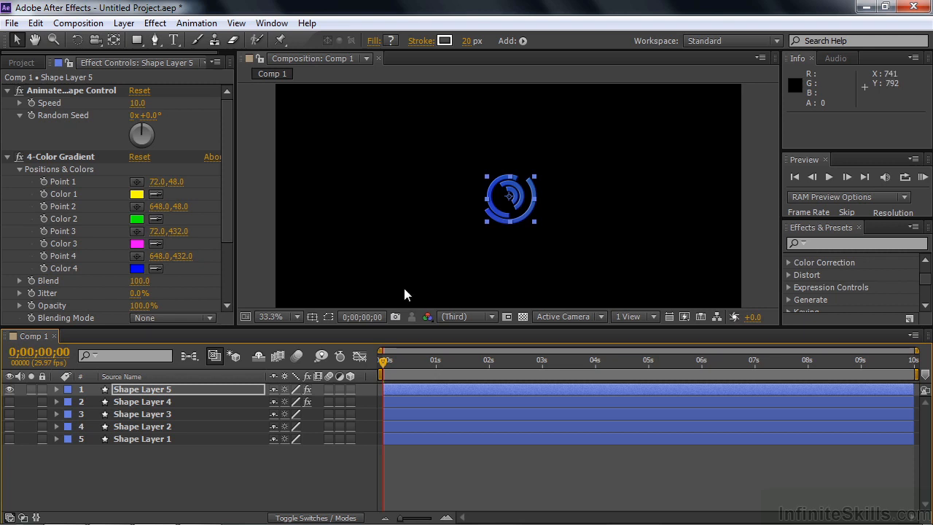
Expand Shape Layer 5 to examine its contents, its effects and the Animated Shape Control parameters.
left_click(57, 389)
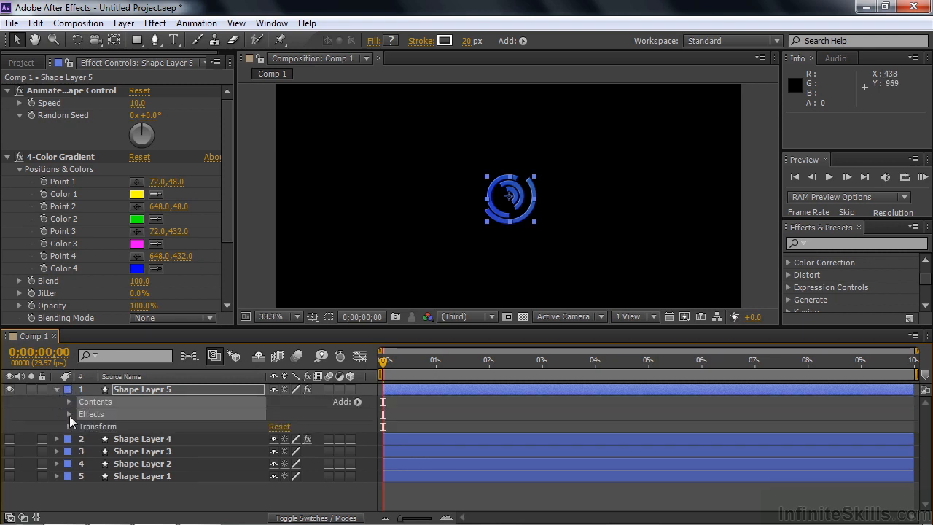
left_click(69, 413)
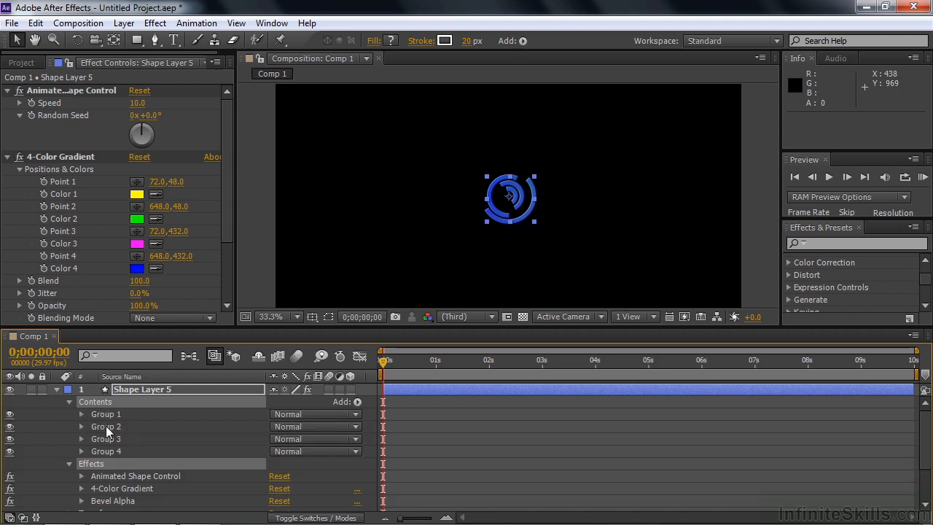
scroll(152, 446, "down", 3)
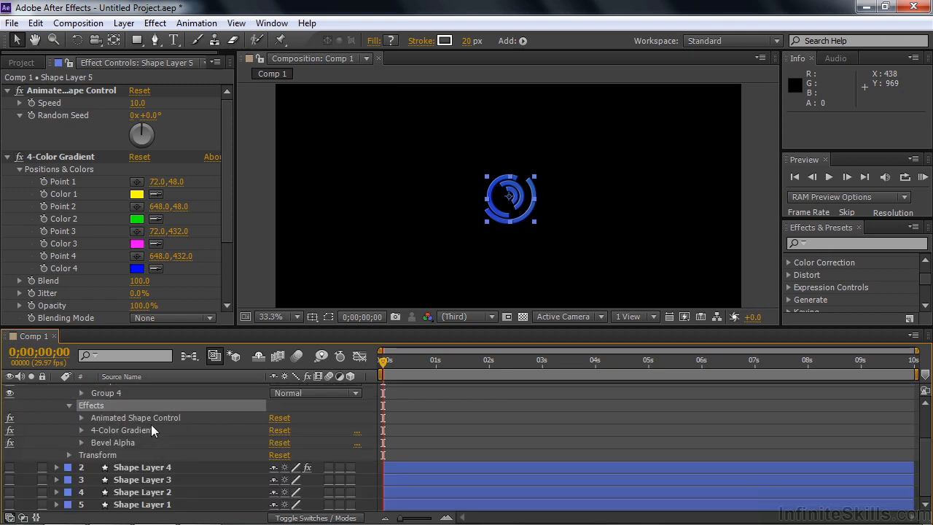
left_click(81, 417)
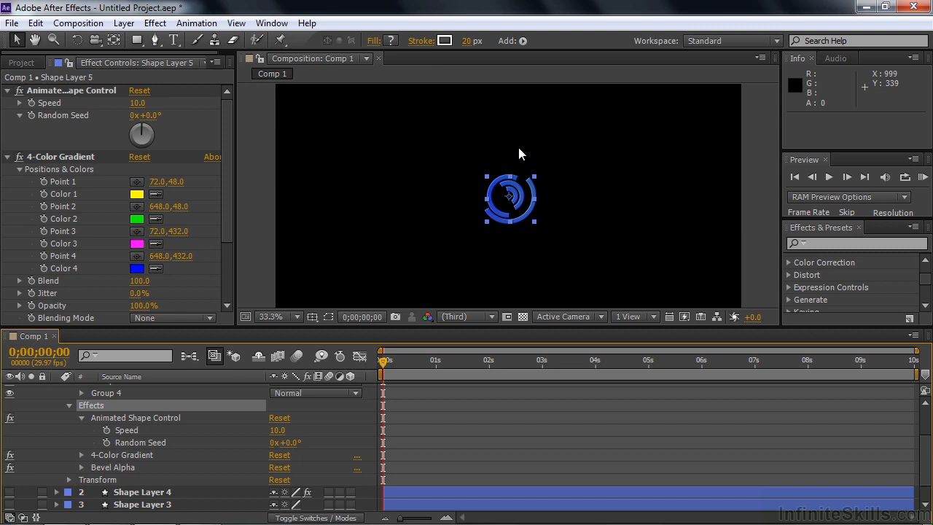
Show the 4-Color Gradient points with the composition view at 25%, and scale the ring chart up to about 508%.
left_click(80, 156)
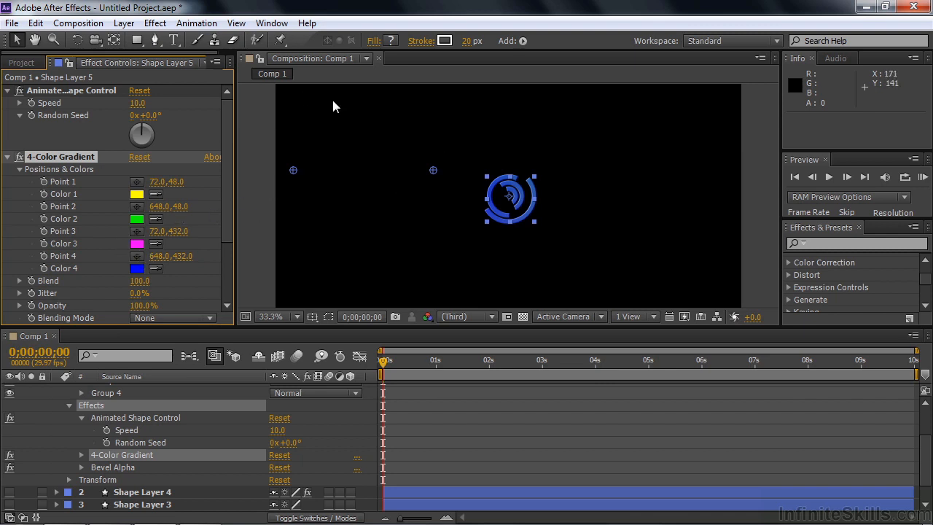
left_click(297, 316)
left_click(287, 154)
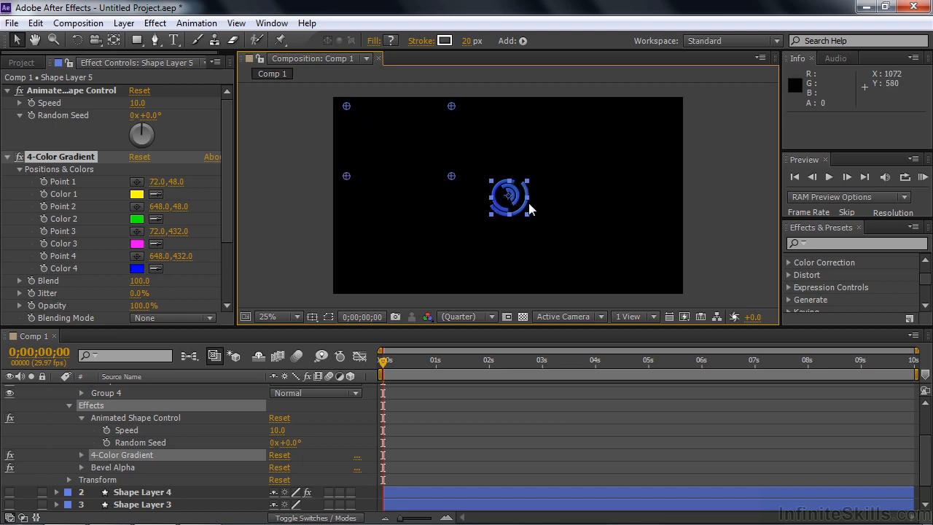
left_click_drag(528, 184, 604, 111)
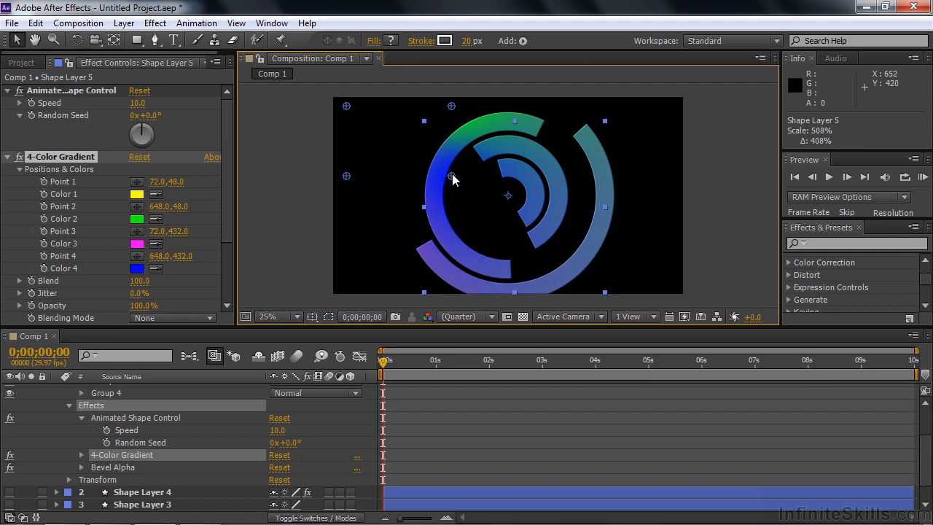
Spread the gradient points towards the composition's corners: Point 1 about 176,116, Point 2 about 1732,76, Point 3 about 148,1020, Point 4 about 1728,1032.
left_click_drag(452, 179, 649, 286)
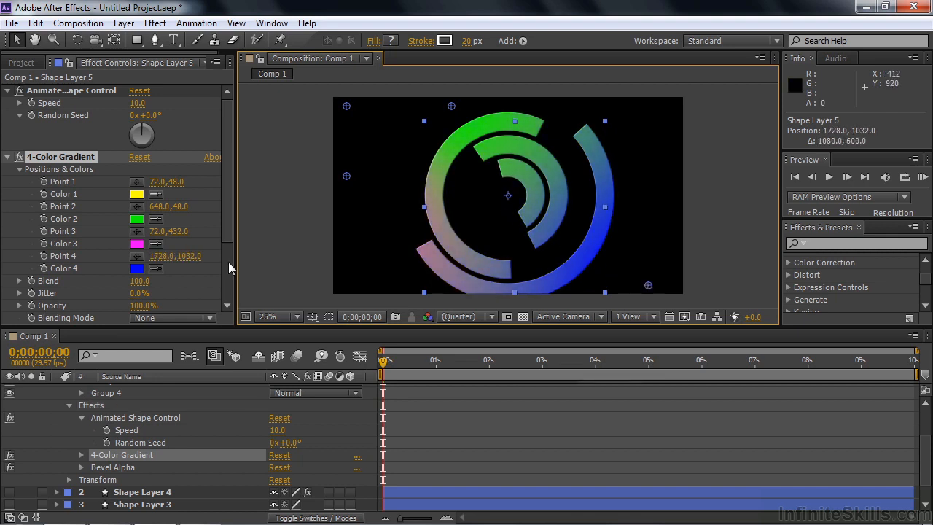
left_click_drag(346, 177, 360, 283)
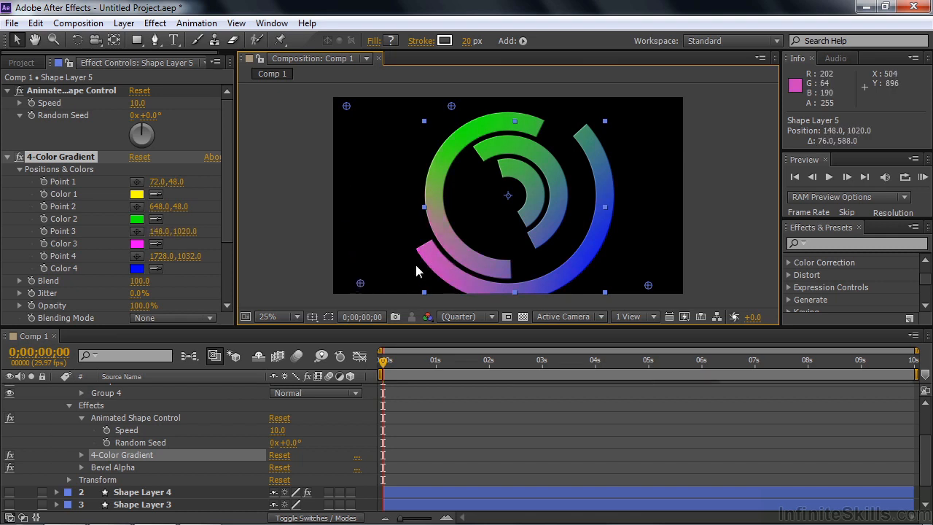
left_click_drag(453, 108, 656, 114)
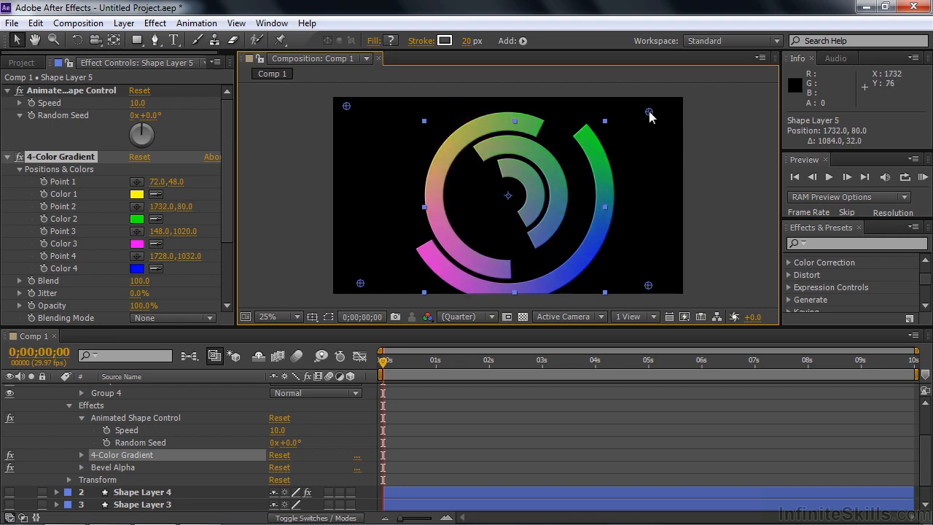
left_click_drag(346, 108, 365, 115)
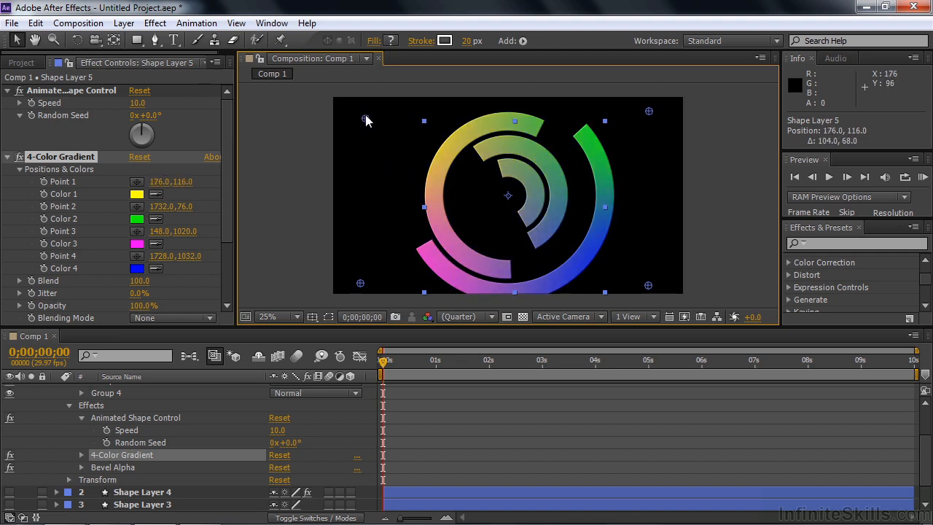
Expand the 4-Color Gradient's Positions & Colors in the timeline and change Color 3 to blue (0006FF).
left_click(80, 455)
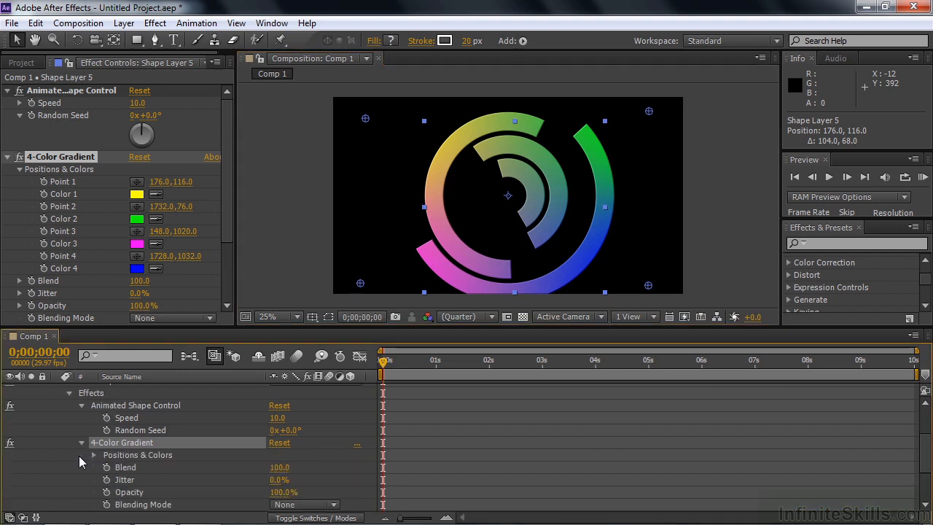
left_click(94, 454)
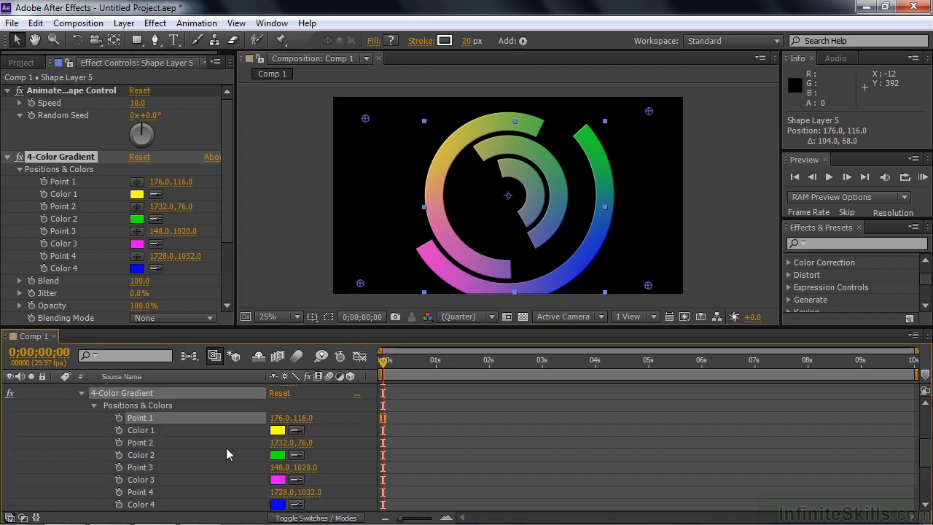
left_click(276, 481)
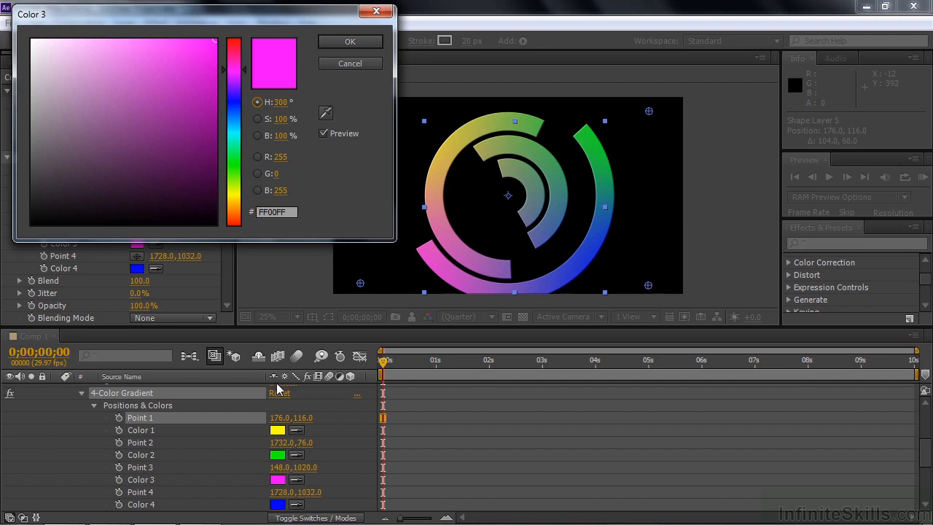
left_click(233, 102)
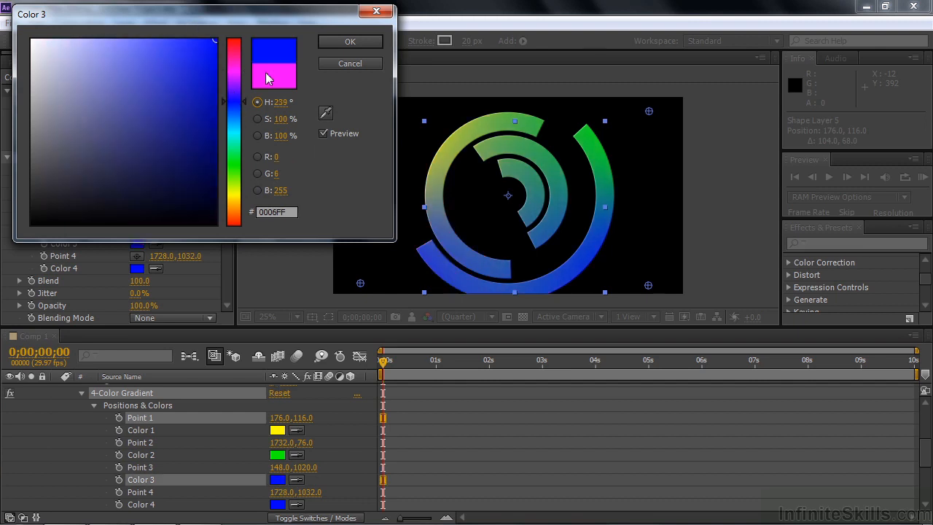
left_click(350, 42)
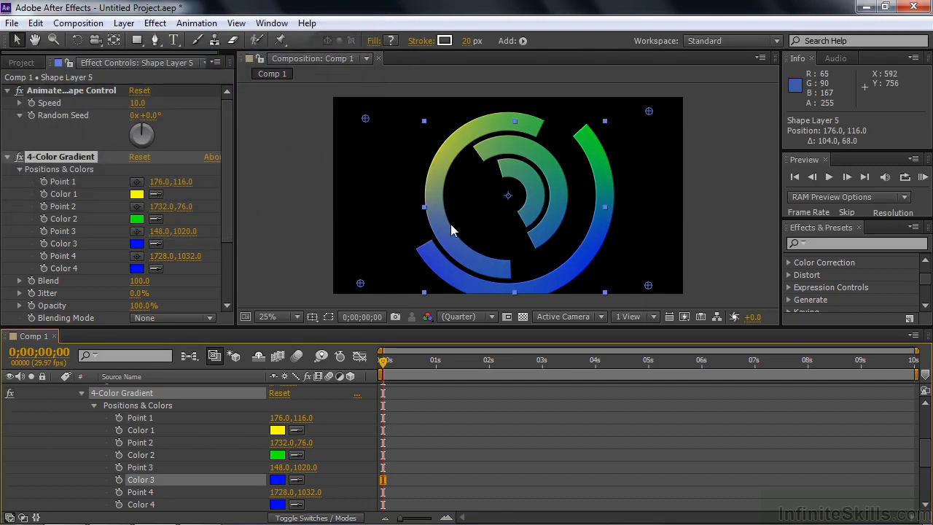
Animate Color 3 with a keyframe at 0;00;00;00 and a pink (FF008A) keyframe at 0;00;06;15, scrubbing back to the start.
left_click(118, 480)
left_click_drag(383, 363, 736, 369)
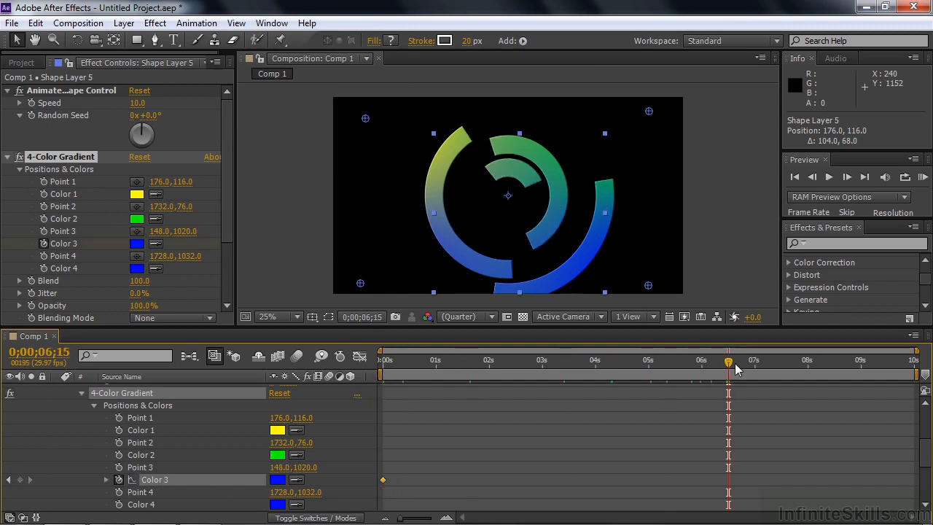
left_click(279, 479)
left_click(233, 57)
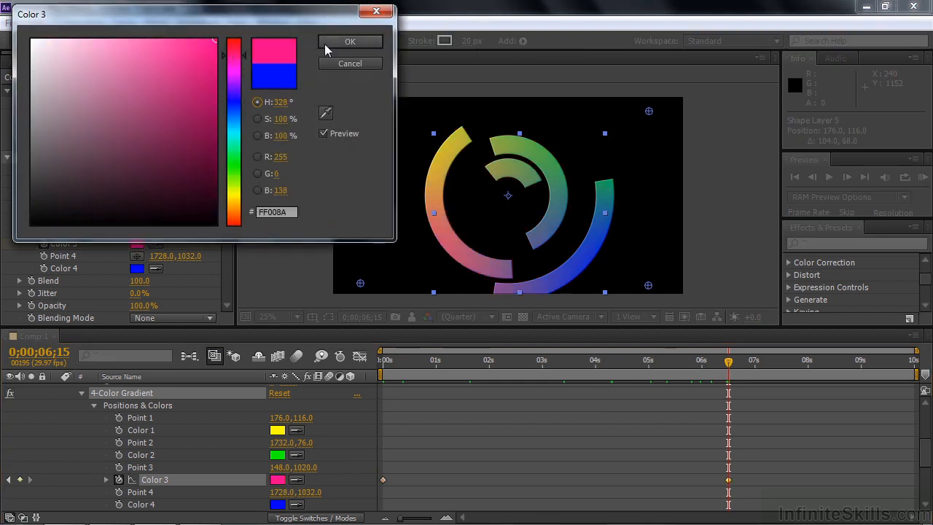
left_click(350, 41)
left_click_drag(693, 363, 383, 387)
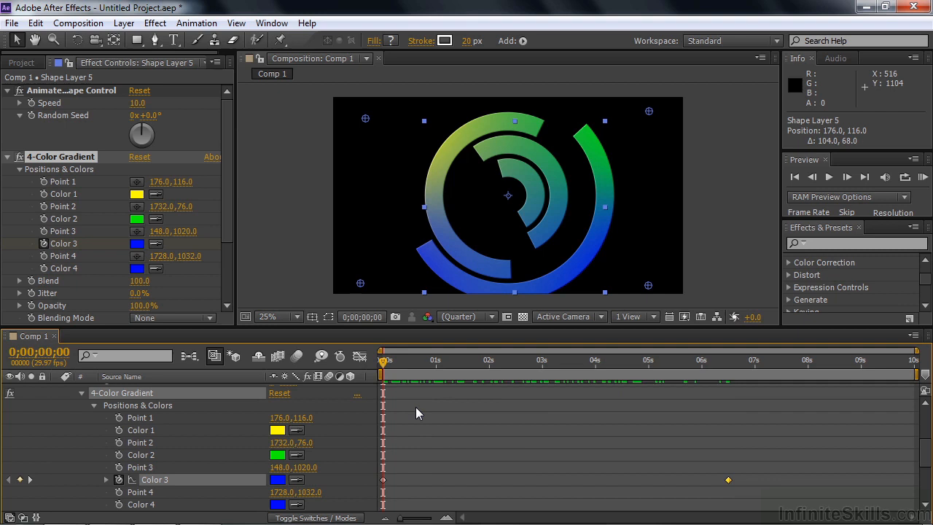
Examine the ellipse, stroke and Trim 1 settings inside Group 1 of Shape Layer 5.
scroll(415, 407, "up", 5)
left_click(69, 463)
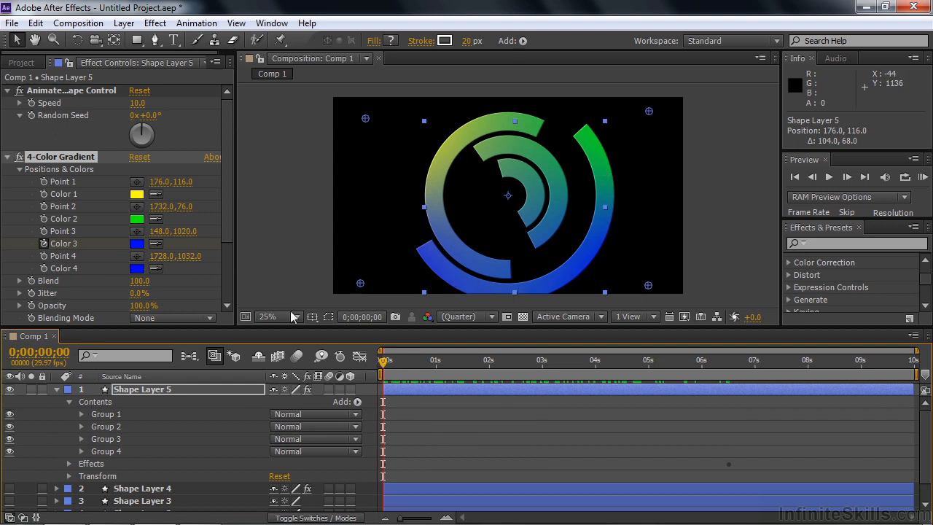
left_click(81, 414)
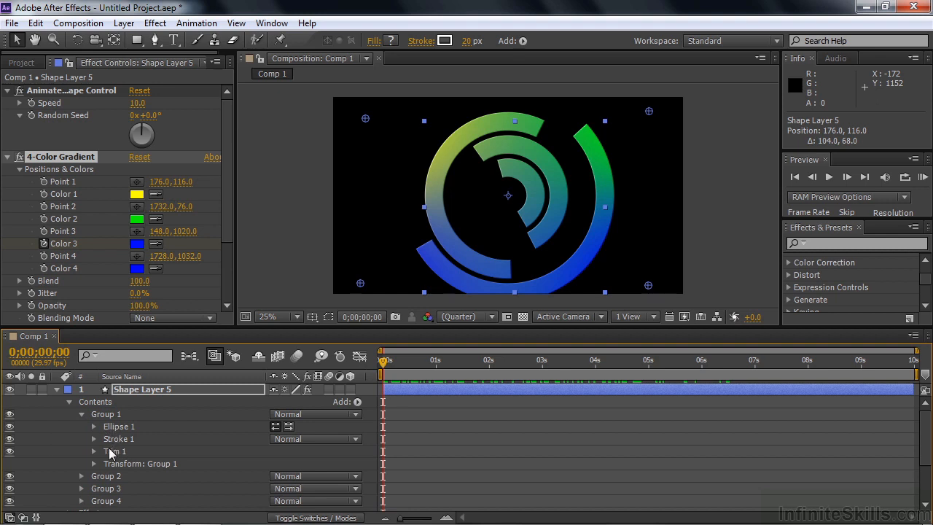
left_click(357, 402)
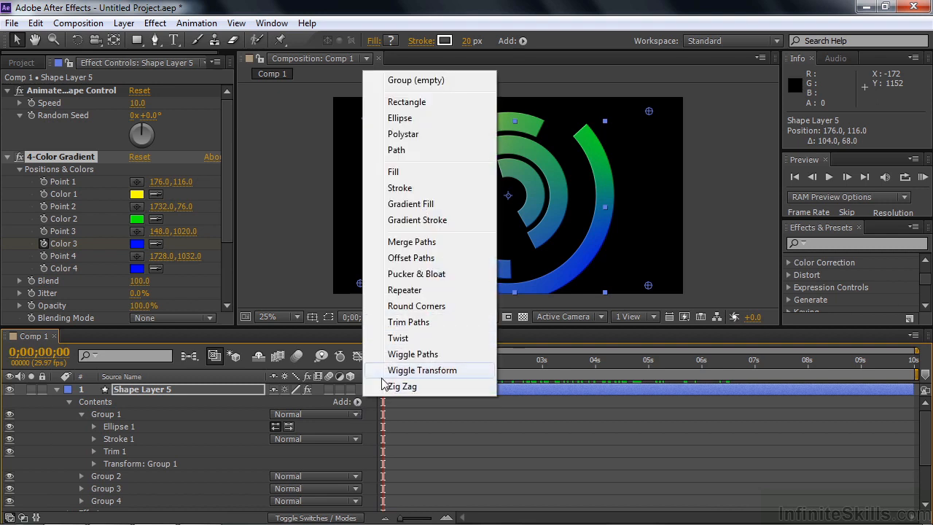
left_click(193, 430)
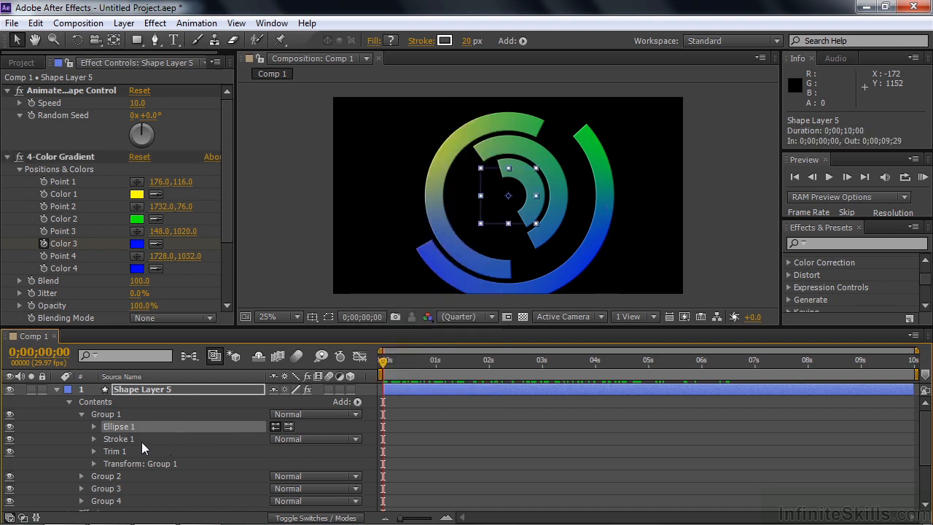
left_click(94, 451)
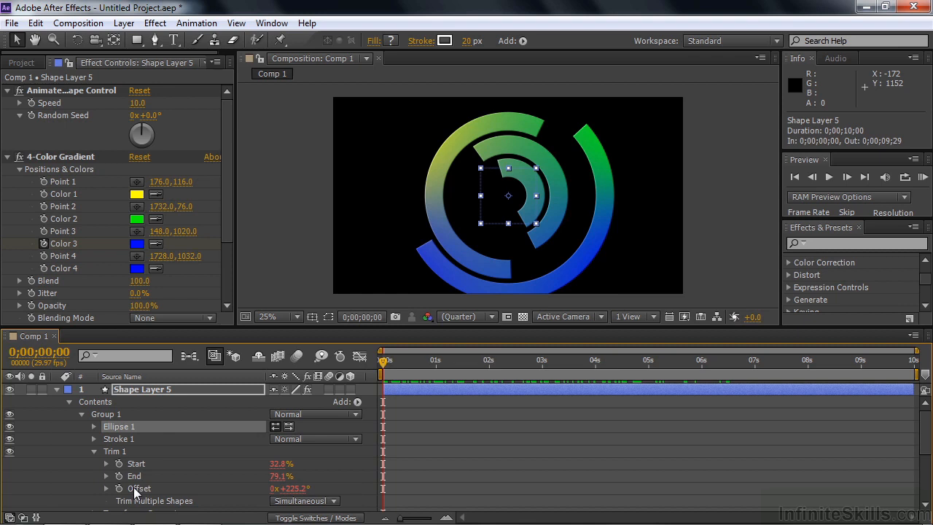
Set the ring chart's Animated Shape Control Random Seed to 18° and Speed to 60, and check Group 1's Trim 1 values.
scroll(135, 493, "down", 5)
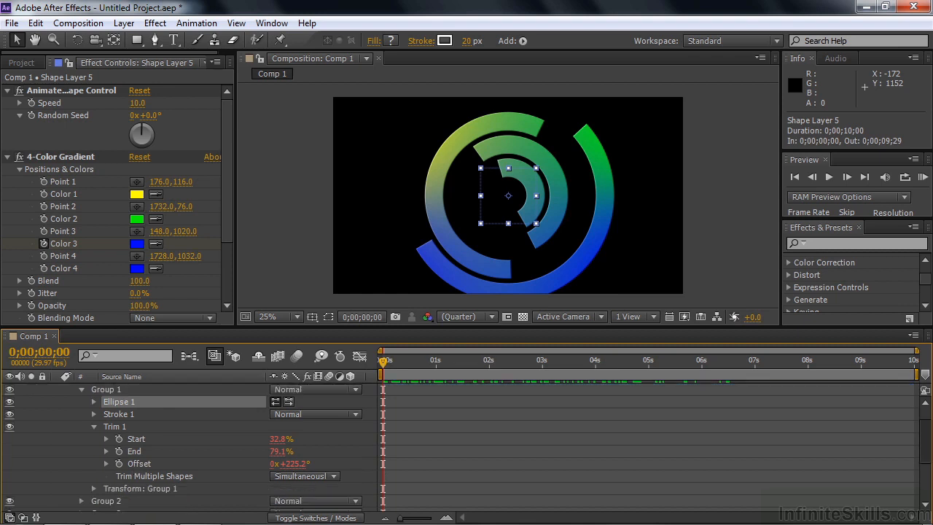
left_click(70, 442)
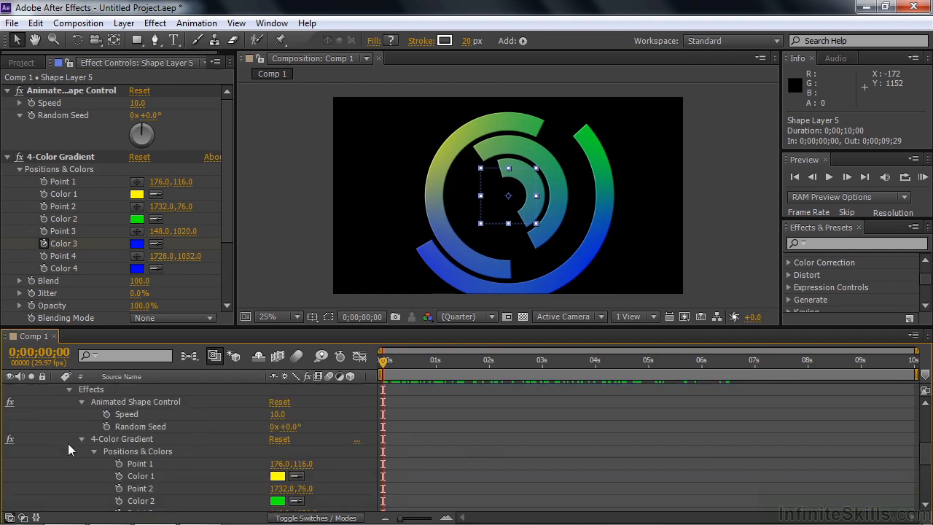
left_click(81, 439)
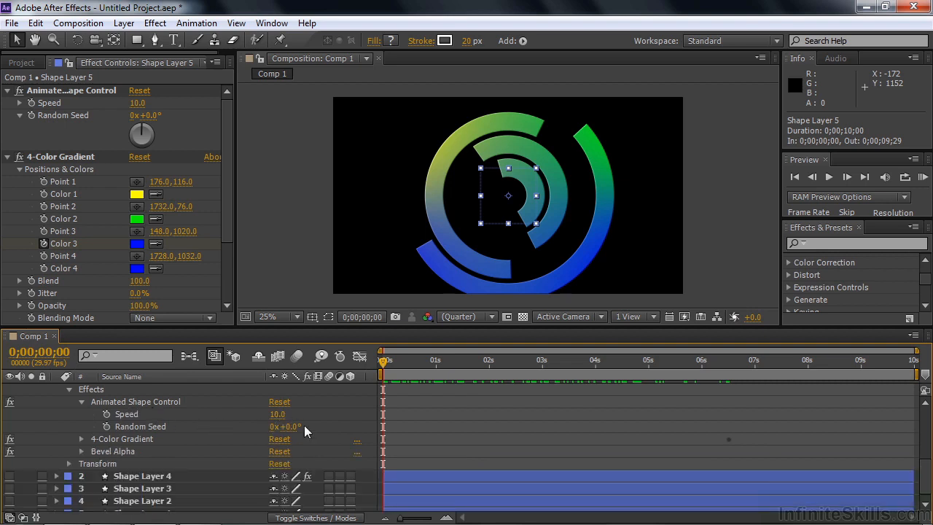
mouse_move(291, 427)
left_mouse_down()
mouse_move(290, 415)
mouse_move(369, 425)
mouse_move(279, 417)
mouse_move(295, 426)
left_mouse_up()
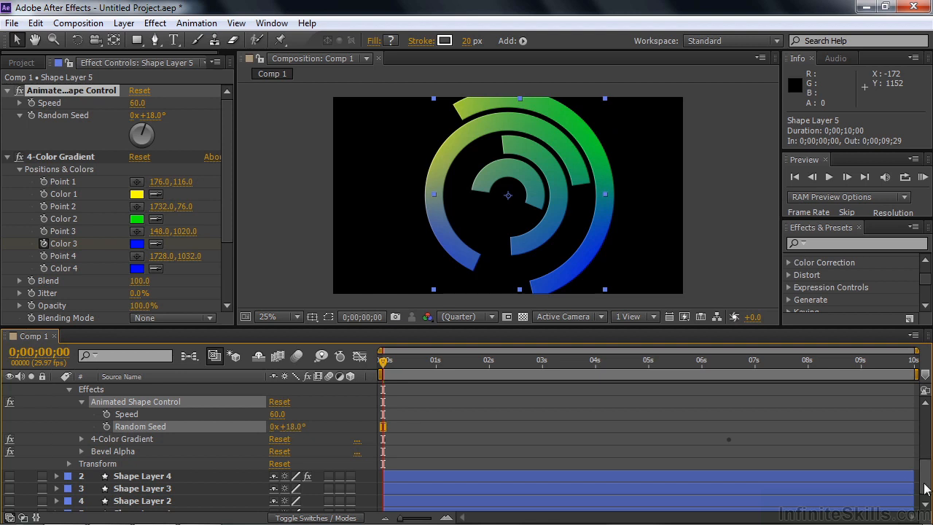
left_click_drag(924, 482, 929, 424)
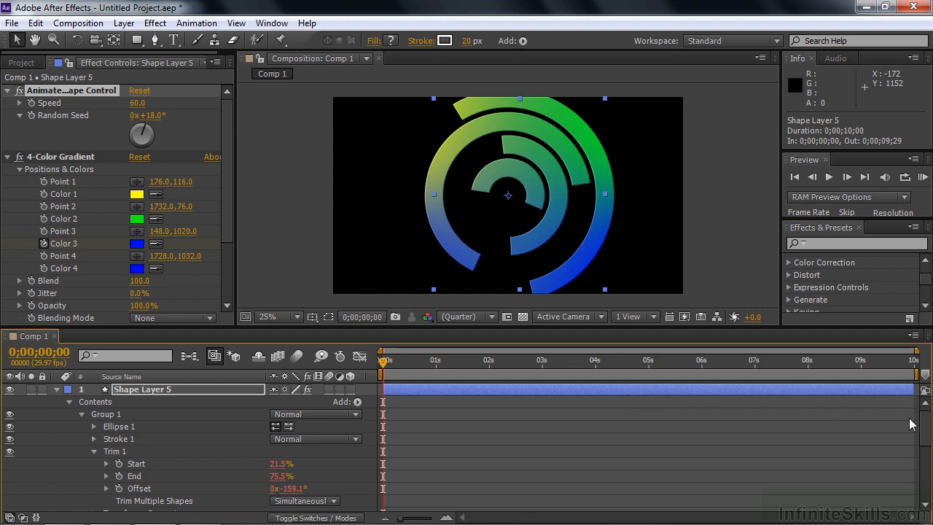
scroll(838, 448, "down", 6)
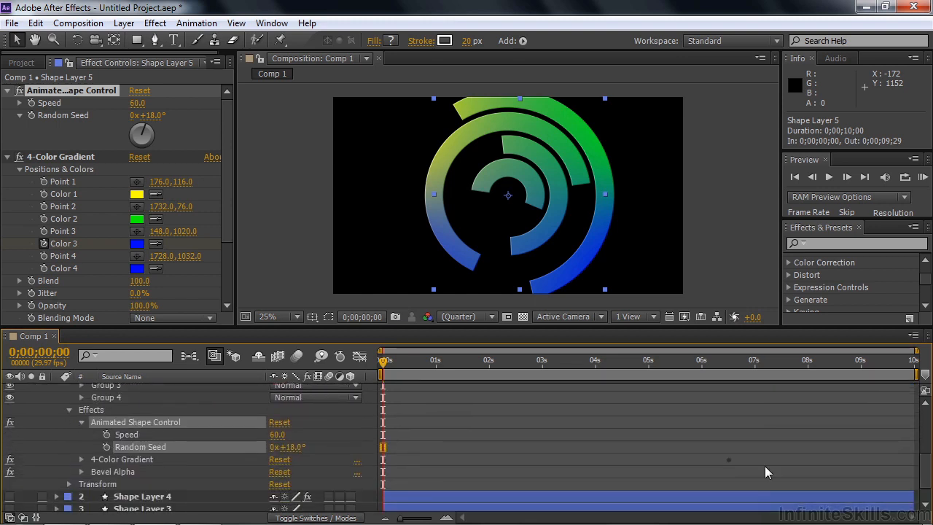